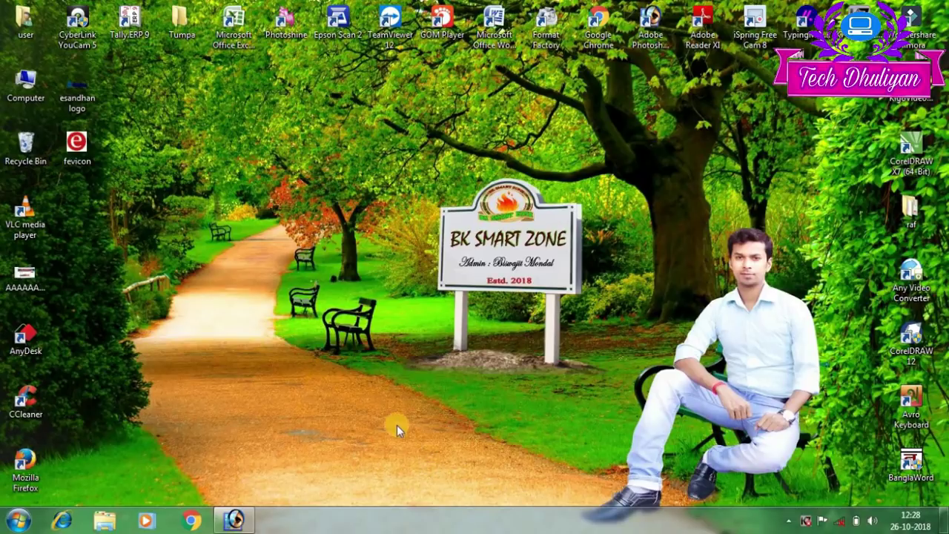
- Open IMG_20180608_120239.jpg, the man's blue-background portrait, from the workspace Open dialog
left_click(235, 521)
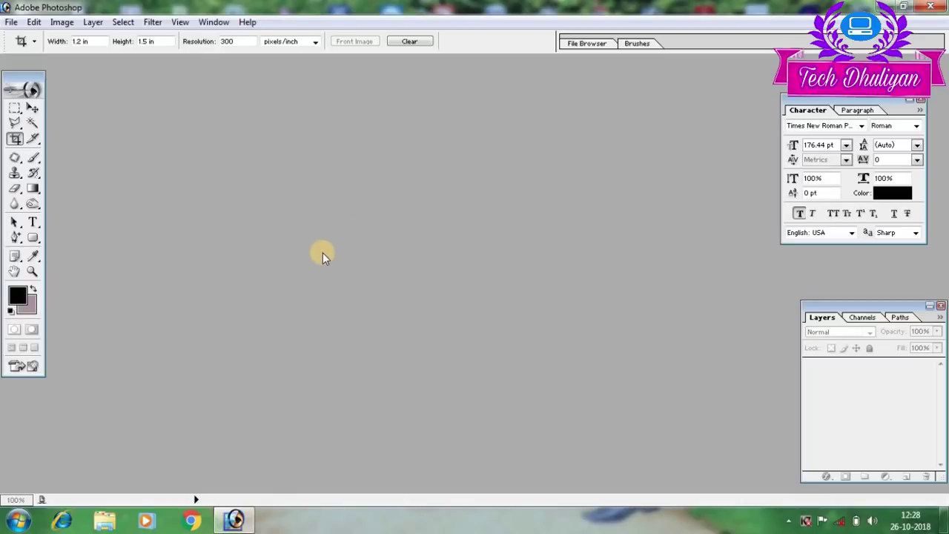
double_click(302, 249)
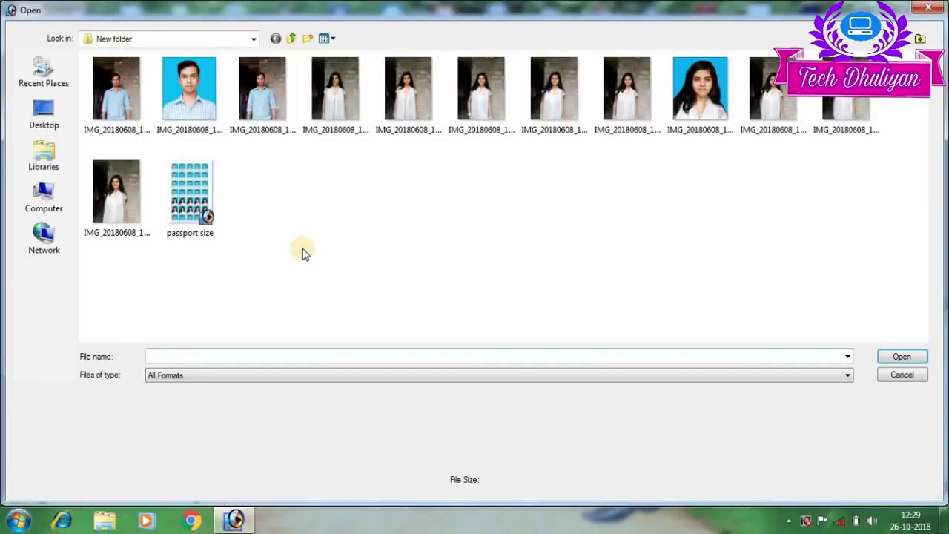
left_click(207, 108)
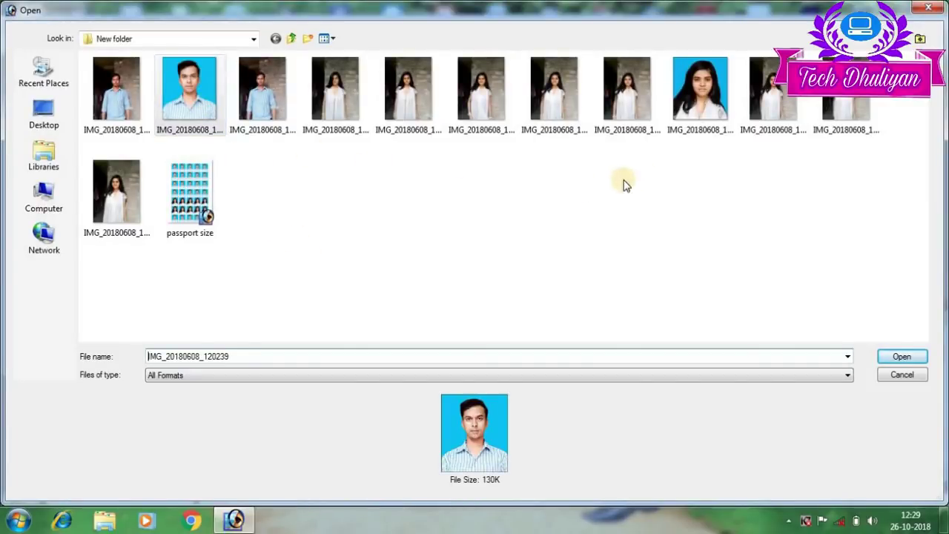
left_click(680, 100, "ctrl")
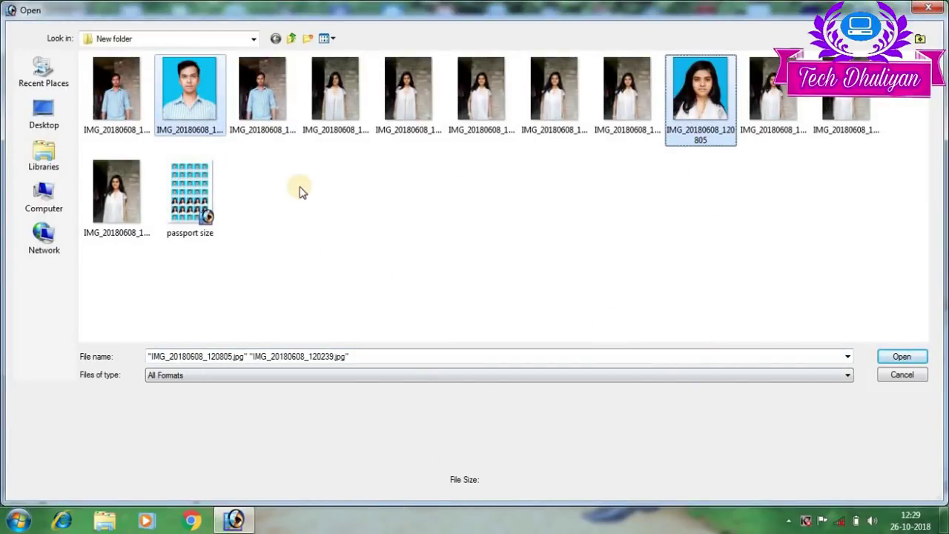
left_click(179, 83)
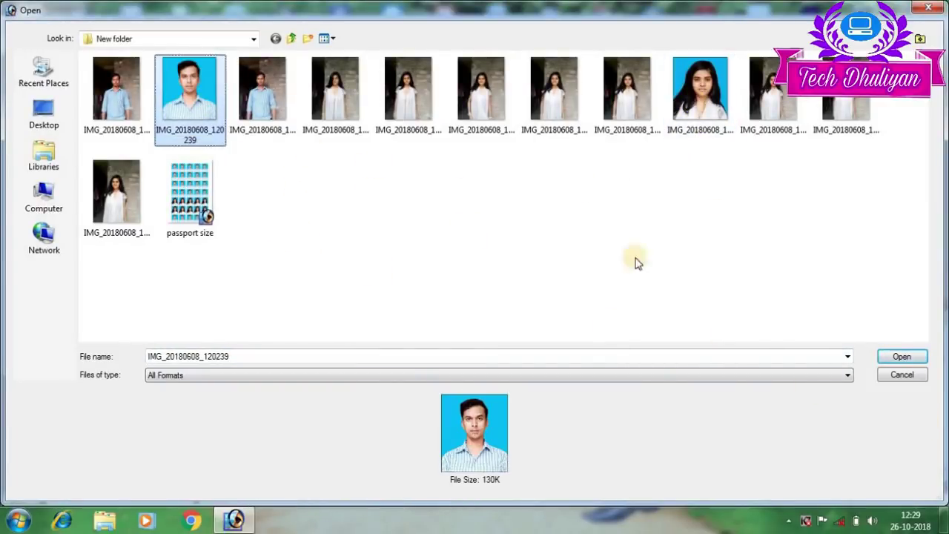
left_click(902, 356)
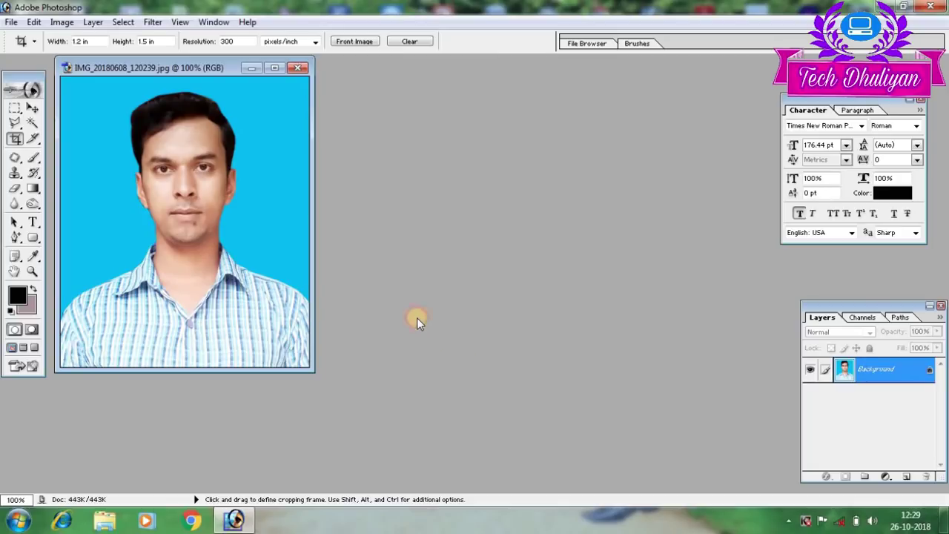
- Open the woman's photo IMG_20180608_120805.jpg
double_click(431, 289)
left_click(700, 88)
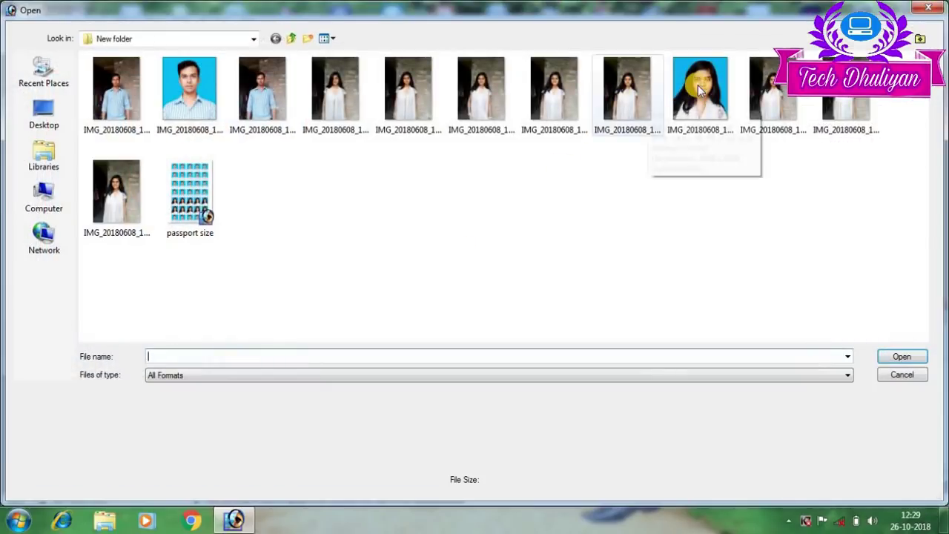
left_click(901, 357)
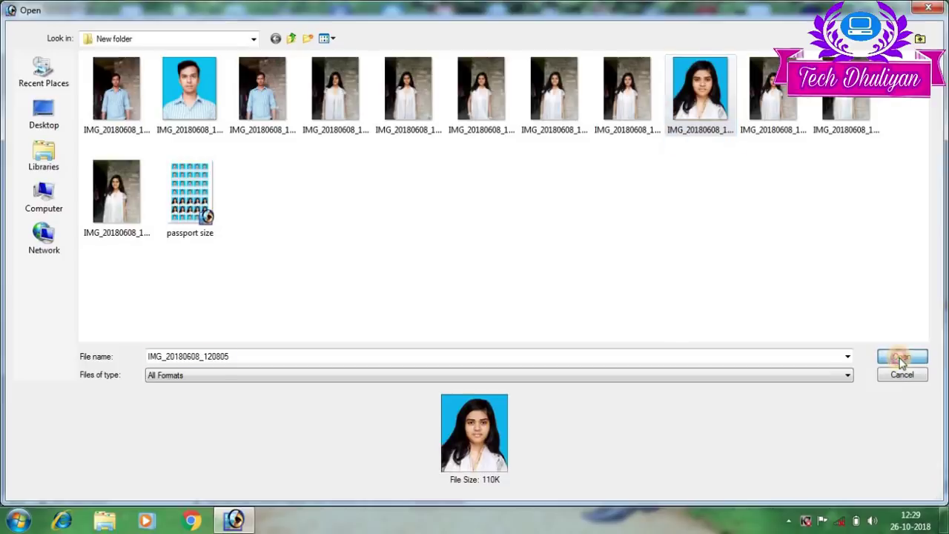
- Arrange the two portrait windows side by side in the workspace
left_click_drag(93, 77, 483, 77)
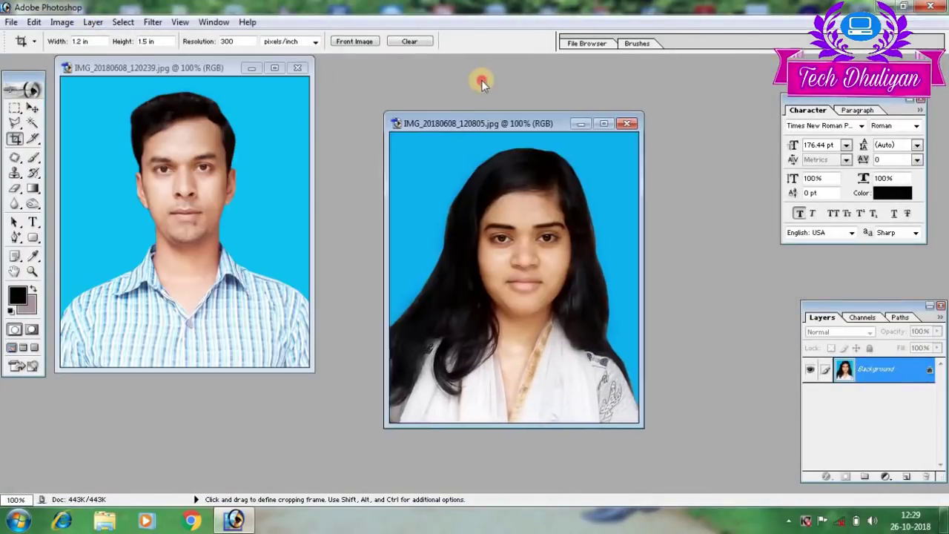
left_click(114, 69)
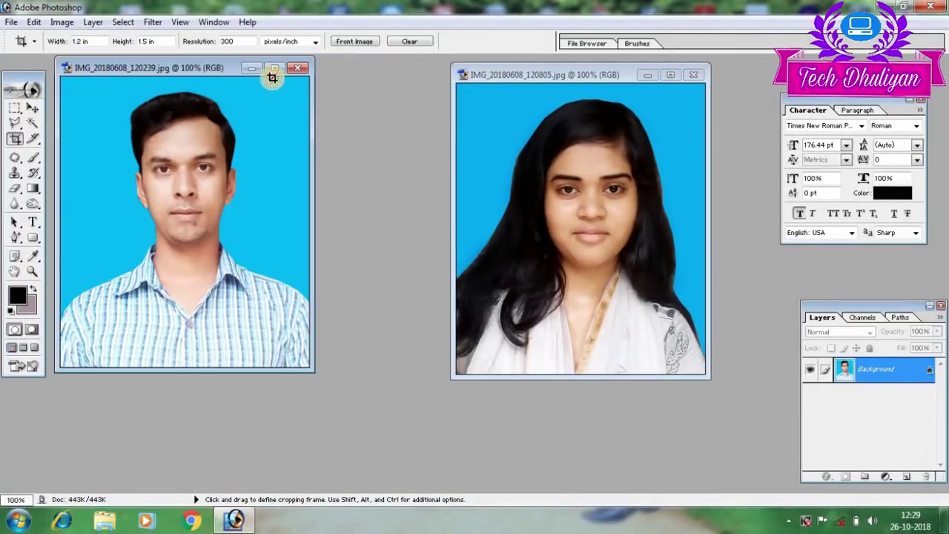
left_click_drag(254, 69, 203, 98)
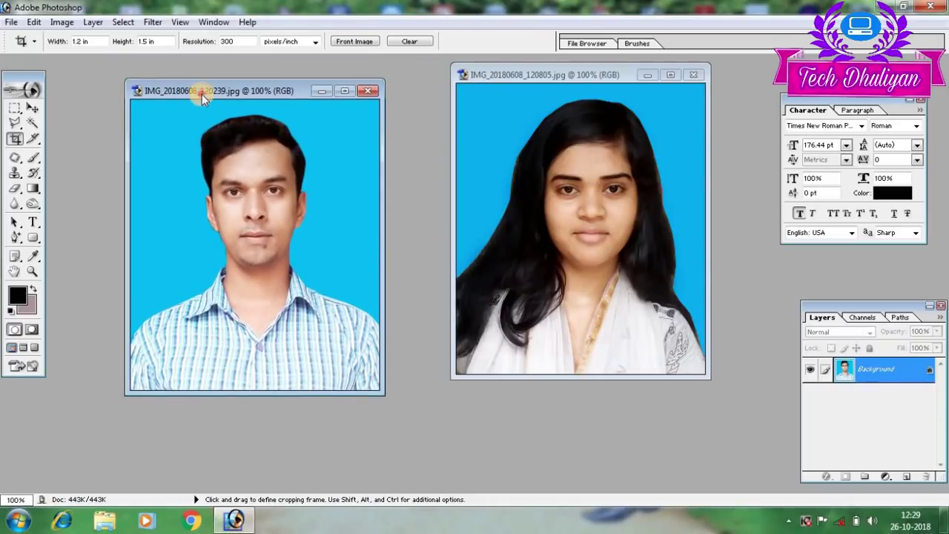
mouse_move(202, 98)
left_mouse_down()
mouse_move(201, 87)
mouse_move(265, 87)
left_mouse_up()
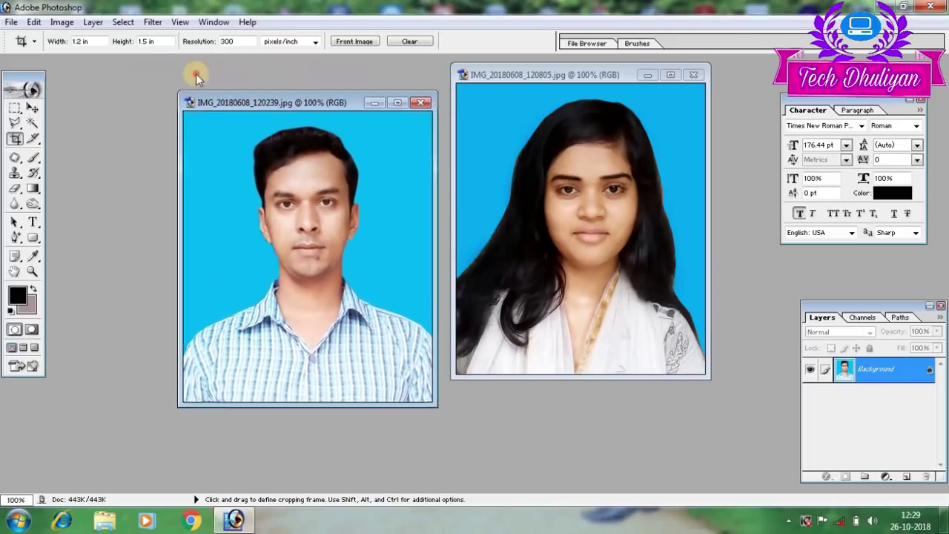
mouse_move(264, 88)
left_mouse_down()
mouse_move(208, 89)
mouse_move(239, 88)
left_mouse_up()
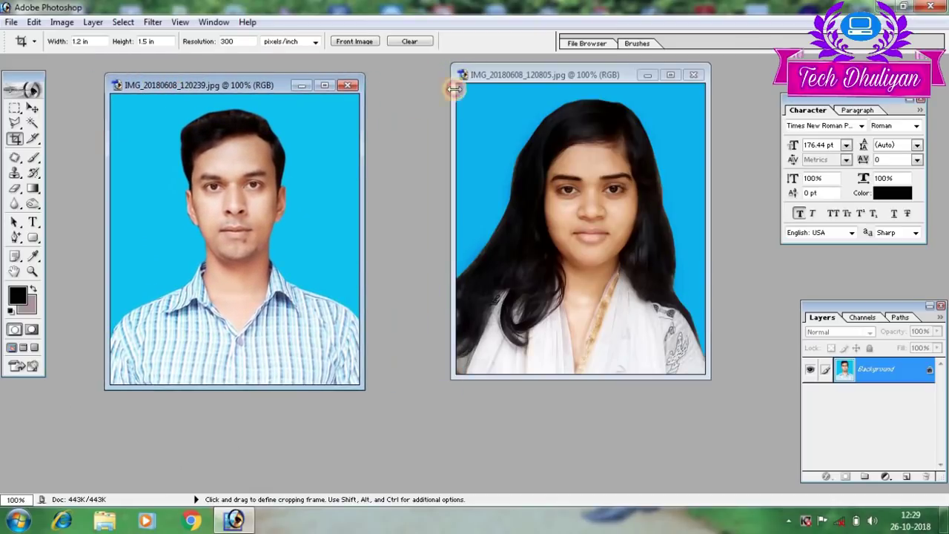
left_click(517, 121)
left_click_drag(537, 74, 543, 145)
left_click(33, 108)
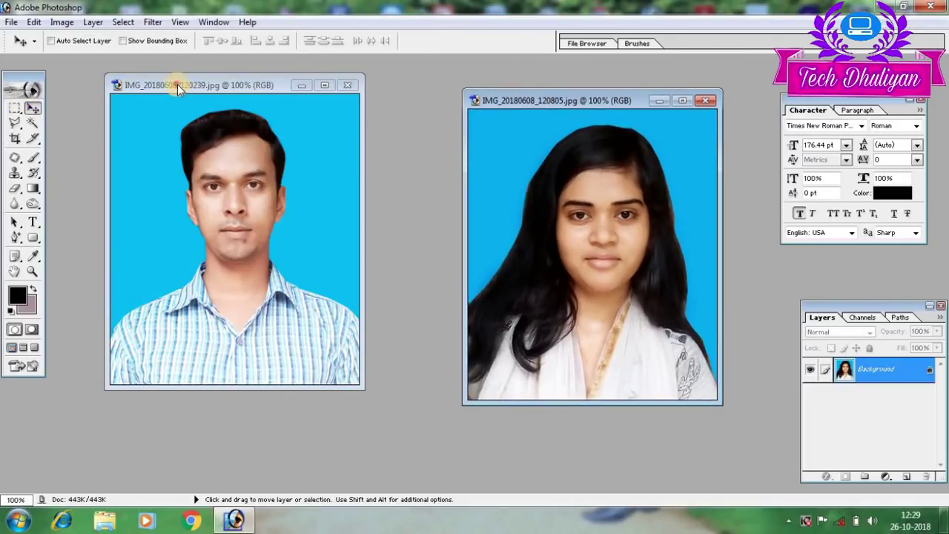
left_click(246, 87)
mouse_move(194, 88)
left_mouse_down()
mouse_move(302, 98)
mouse_move(268, 104)
mouse_move(375, 106)
mouse_move(459, 153)
mouse_move(618, 133)
mouse_move(571, 152)
left_mouse_up()
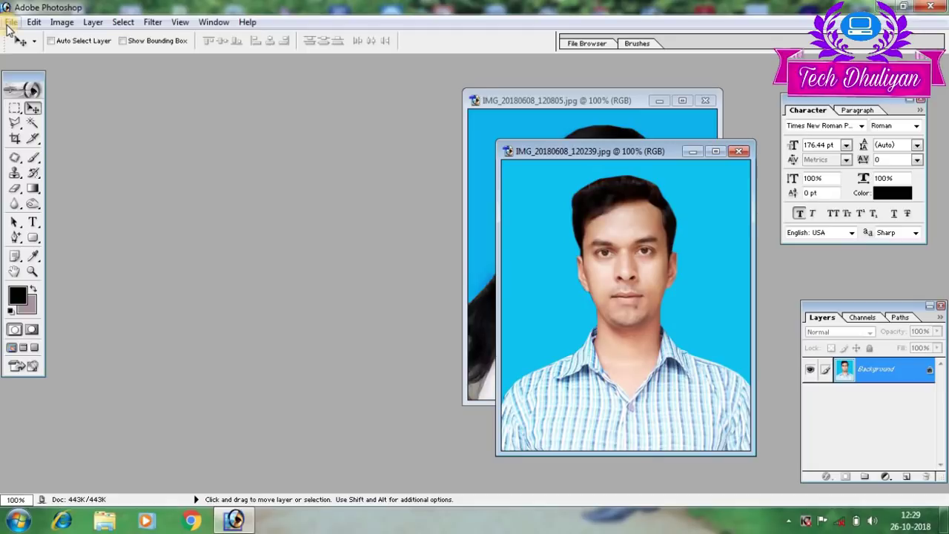
- Create Untitled-1 from the 4 x 6 preset with transparent contents
left_click(9, 22)
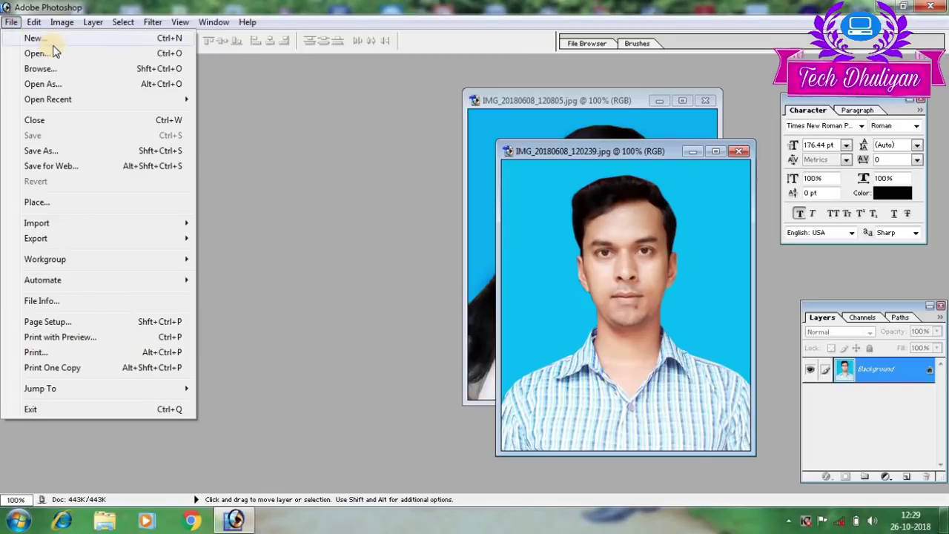
left_click(39, 41)
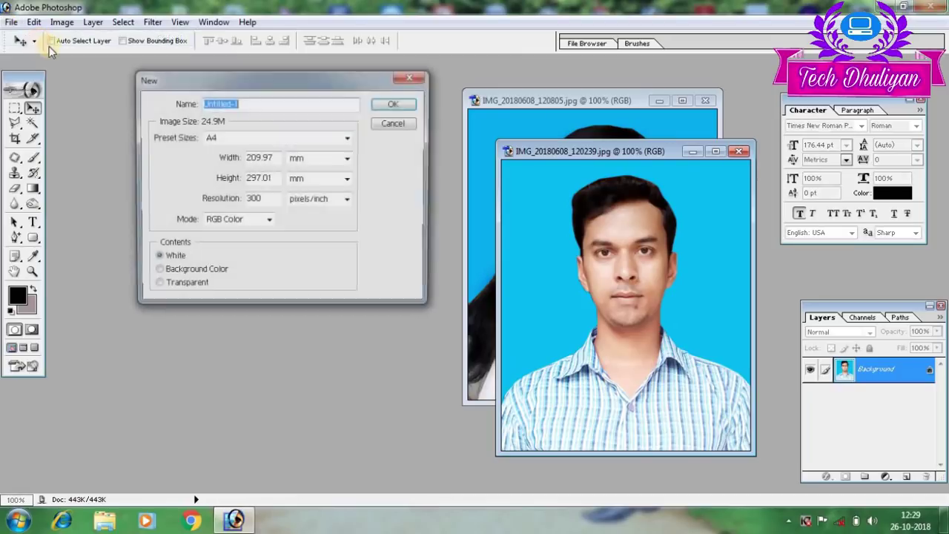
left_click_drag(230, 44, 196, 80)
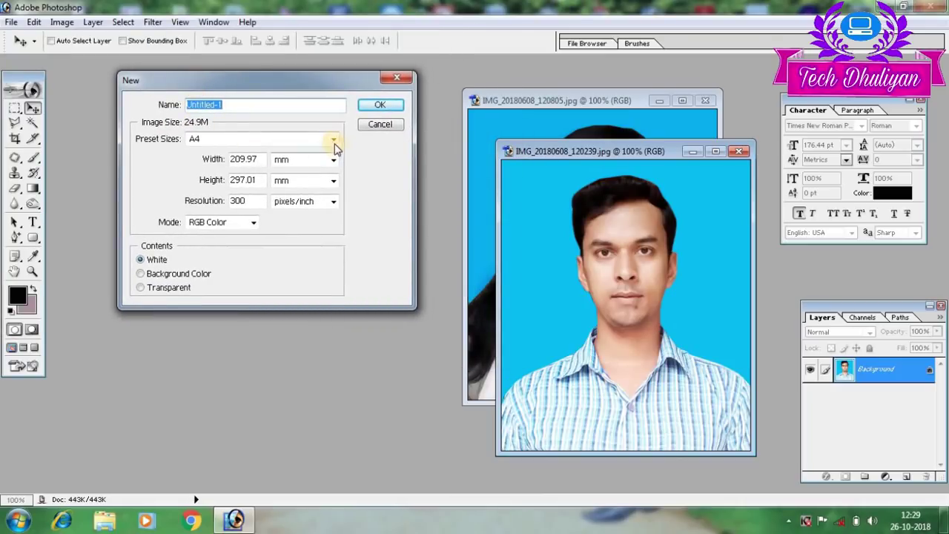
left_click(333, 138)
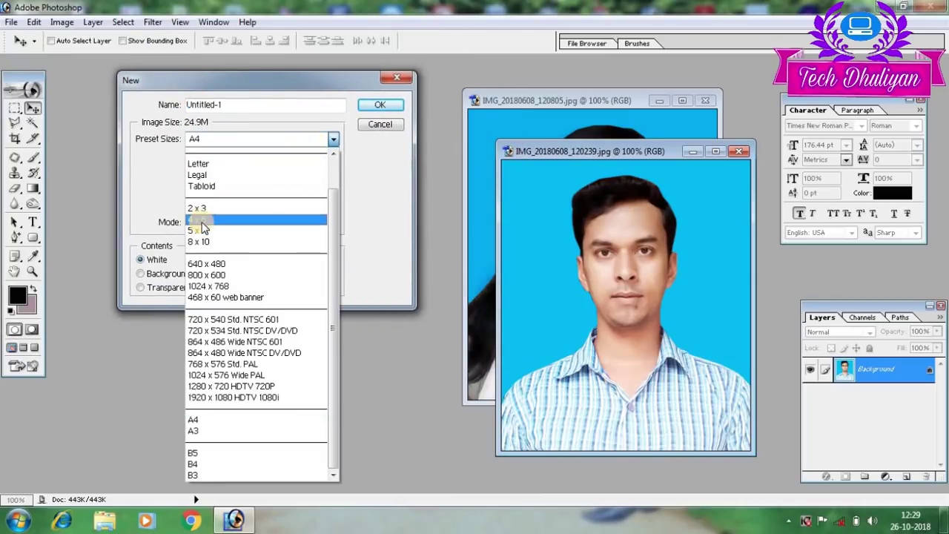
left_click(201, 219)
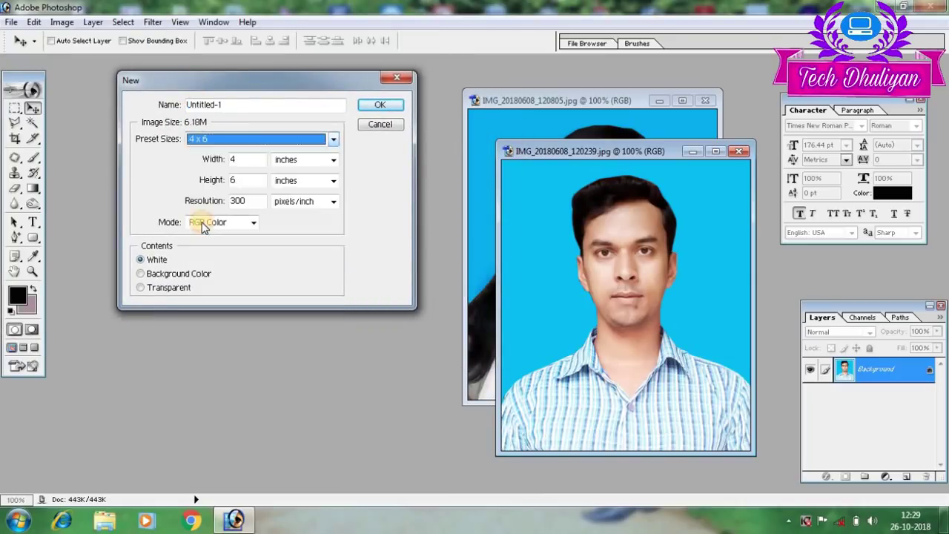
left_click(141, 288)
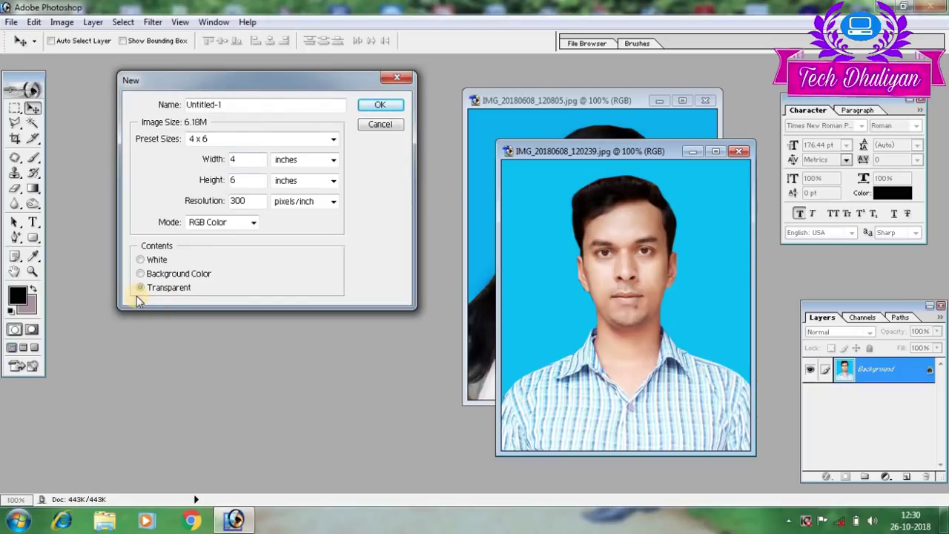
left_click(380, 108)
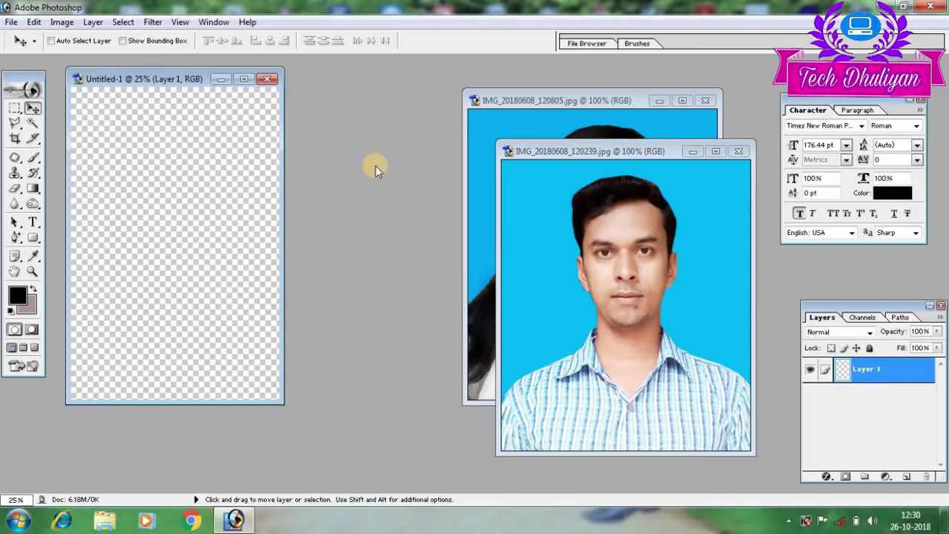
- Enlarge the Untitled-1 window, zoom its canvas to 66.7%, and move it aside
left_click(512, 119)
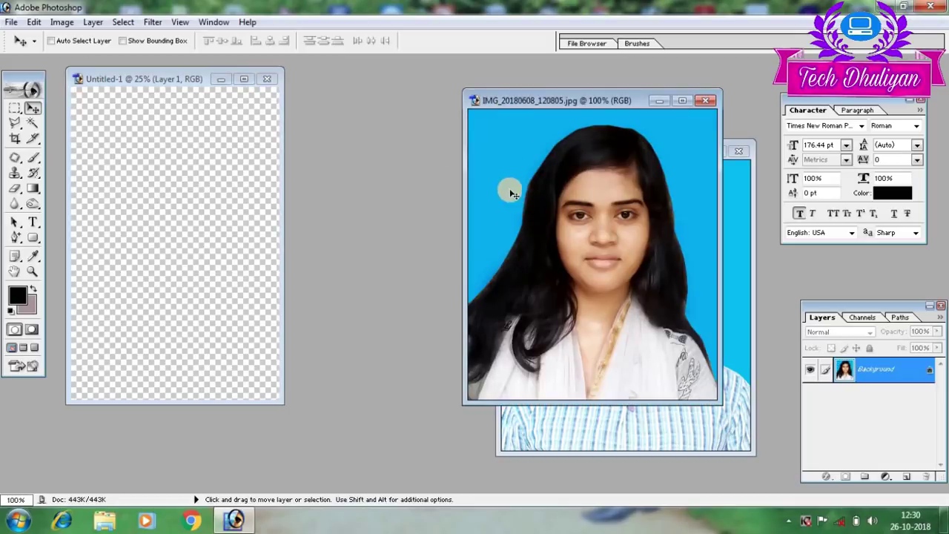
left_click(131, 113)
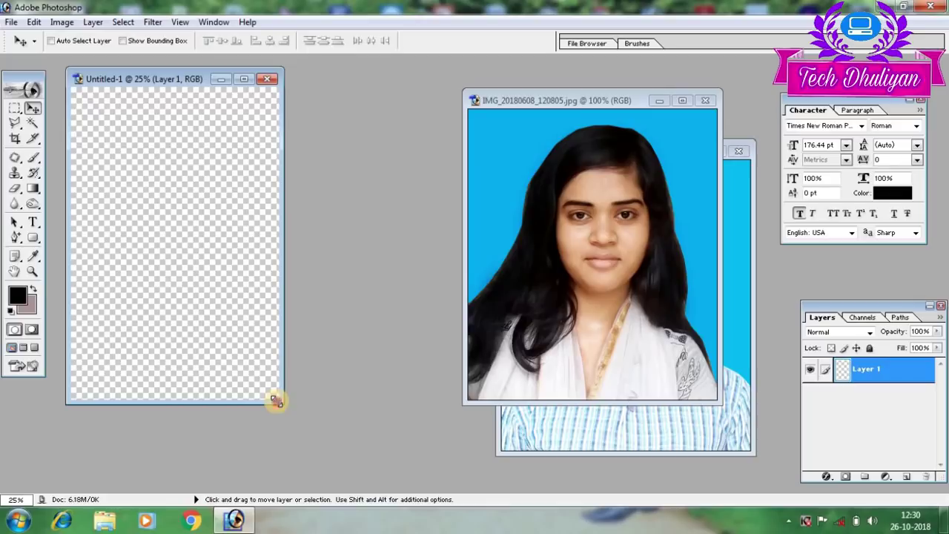
mouse_move(282, 401)
left_mouse_down()
mouse_move(656, 447)
mouse_move(760, 441)
left_mouse_up()
key("ctrl+plus")
key("ctrl+plus")
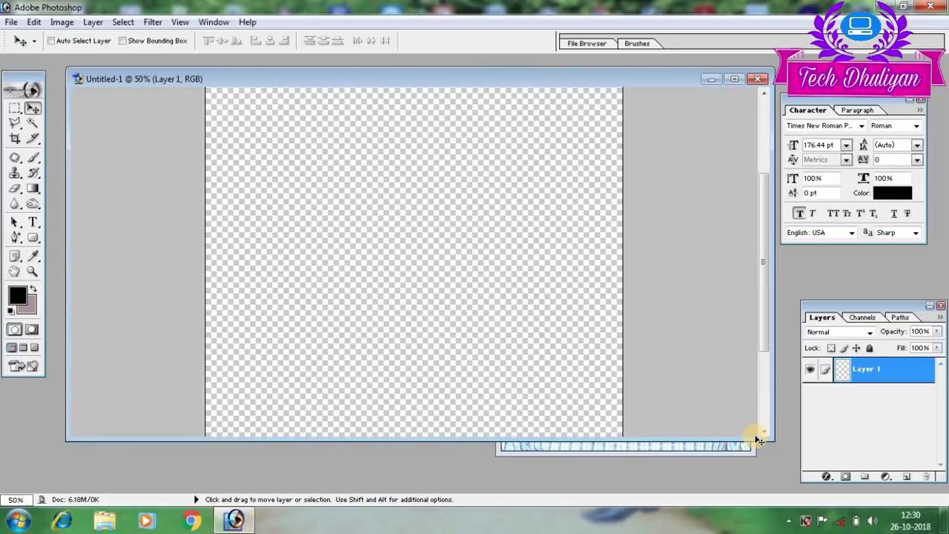
key("ctrl+plus")
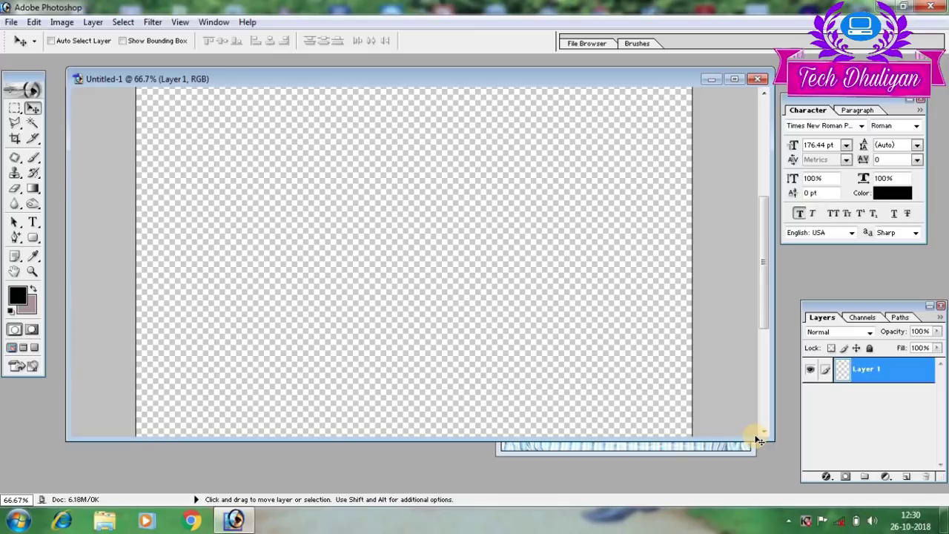
key("ctrl+plus")
key("ctrl+minus")
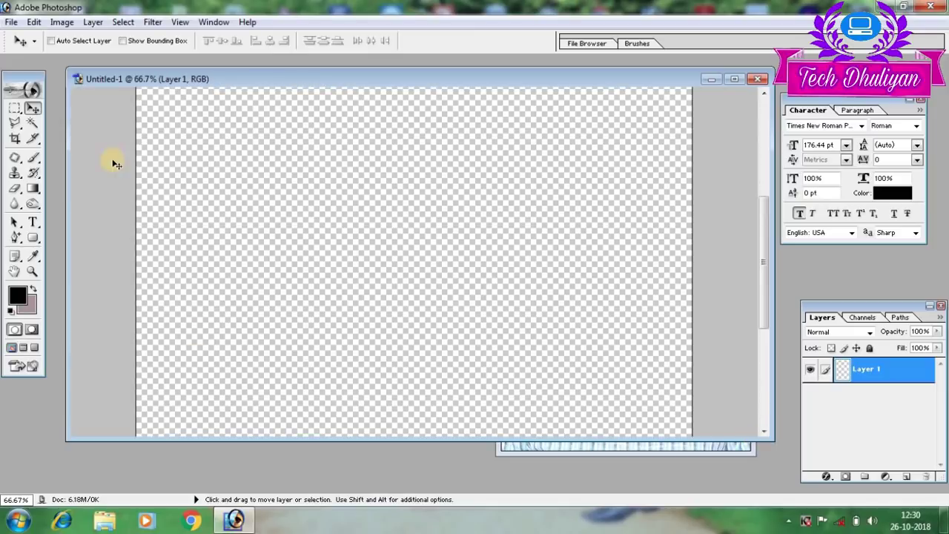
left_click_drag(324, 442, 322, 466)
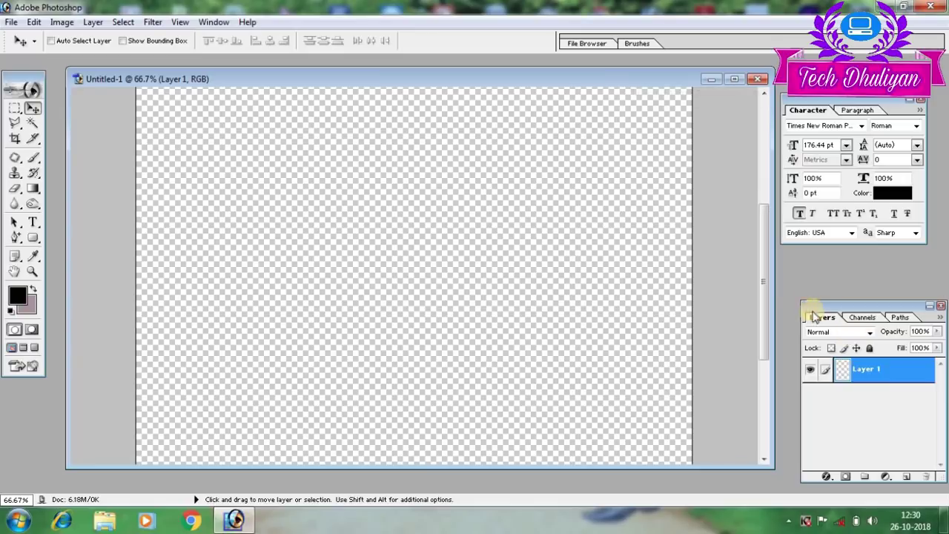
left_click_drag(582, 85, 515, 95)
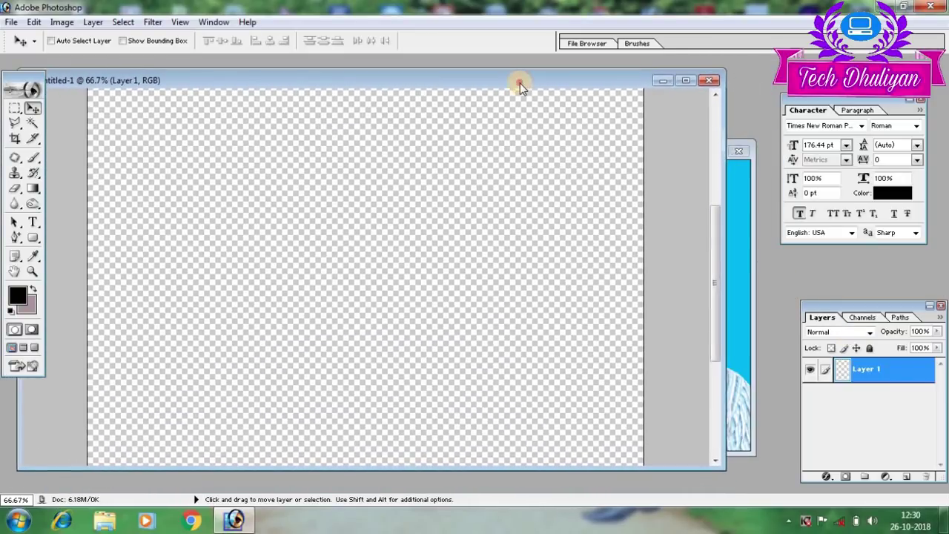
left_click_drag(515, 95, 522, 86)
- Copy the woman's photo onto the blank page using the Move tool
left_click(728, 282)
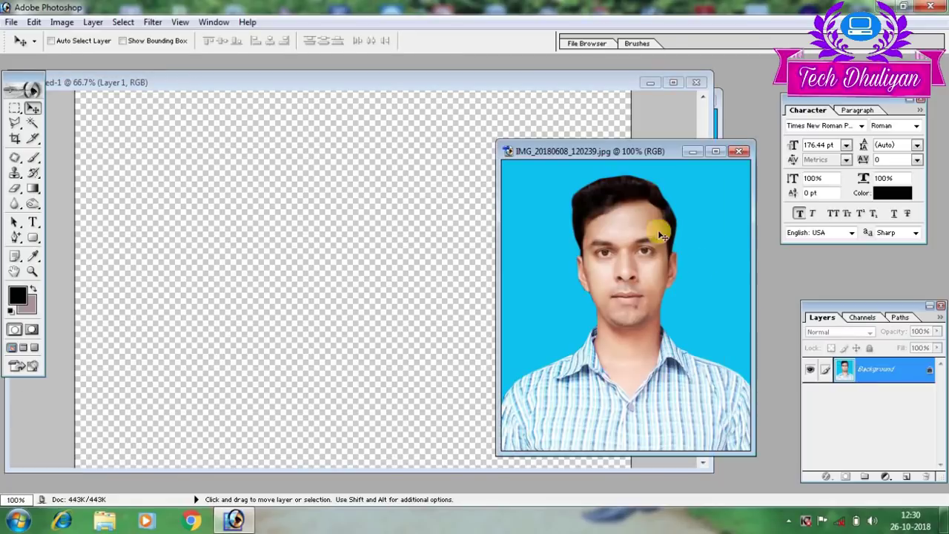
left_click(718, 118)
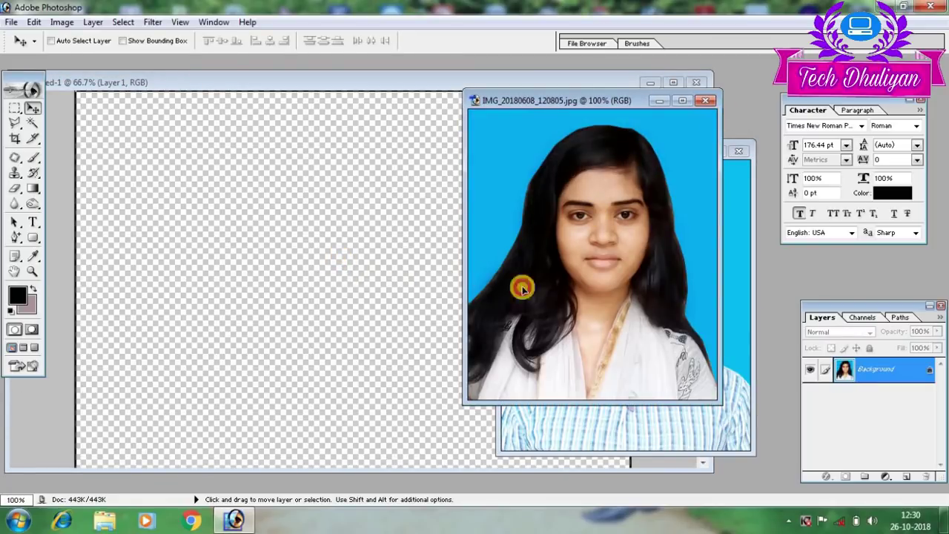
left_click_drag(519, 286, 657, 270)
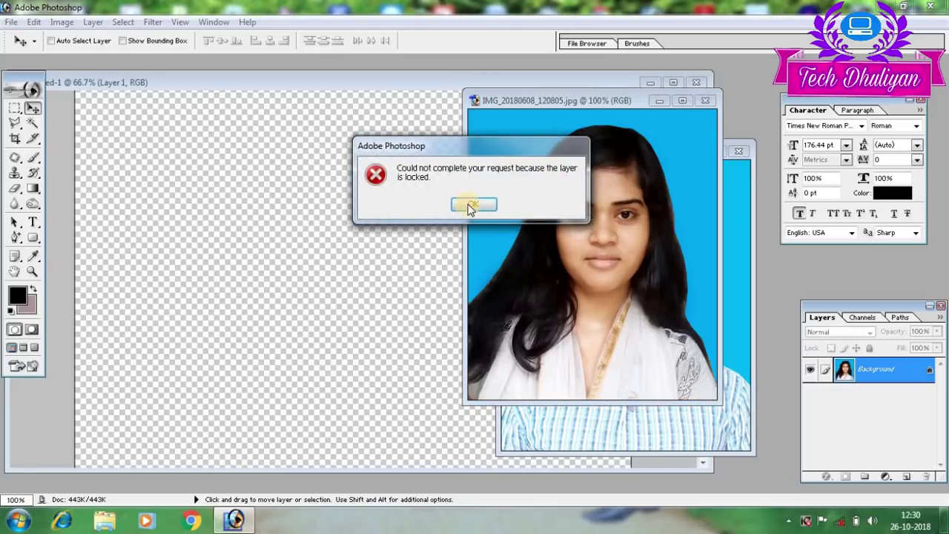
left_click(473, 204)
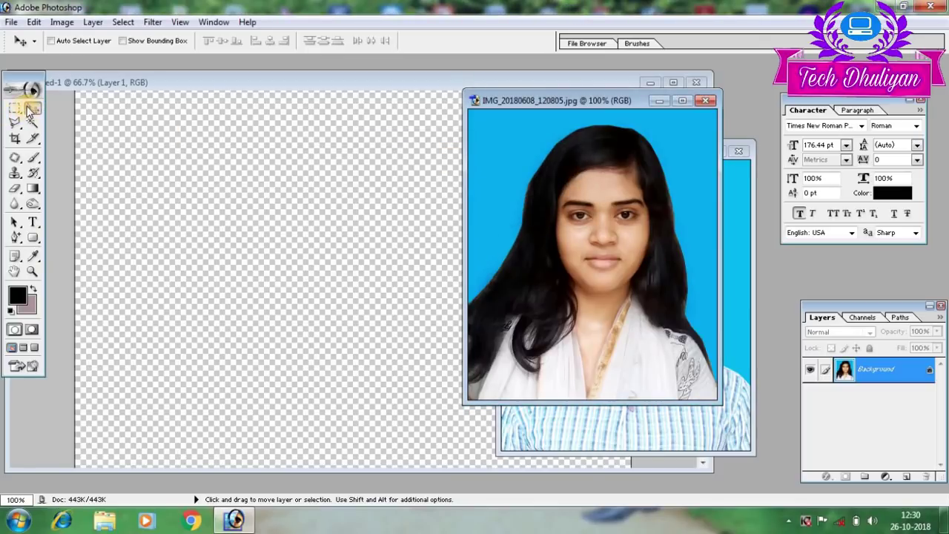
left_click(32, 108)
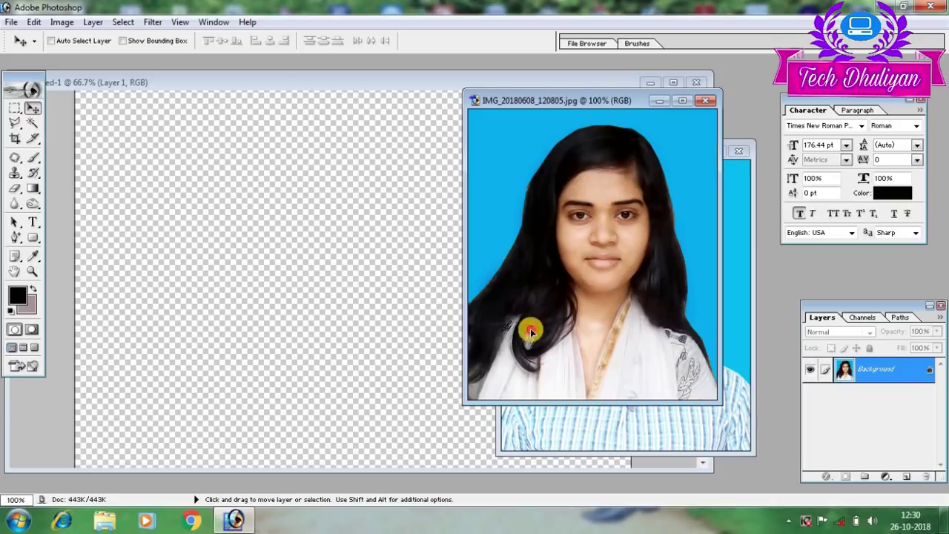
mouse_move(610, 226)
left_mouse_down()
mouse_move(373, 318)
mouse_move(349, 210)
mouse_move(401, 237)
mouse_move(383, 215)
left_mouse_up()
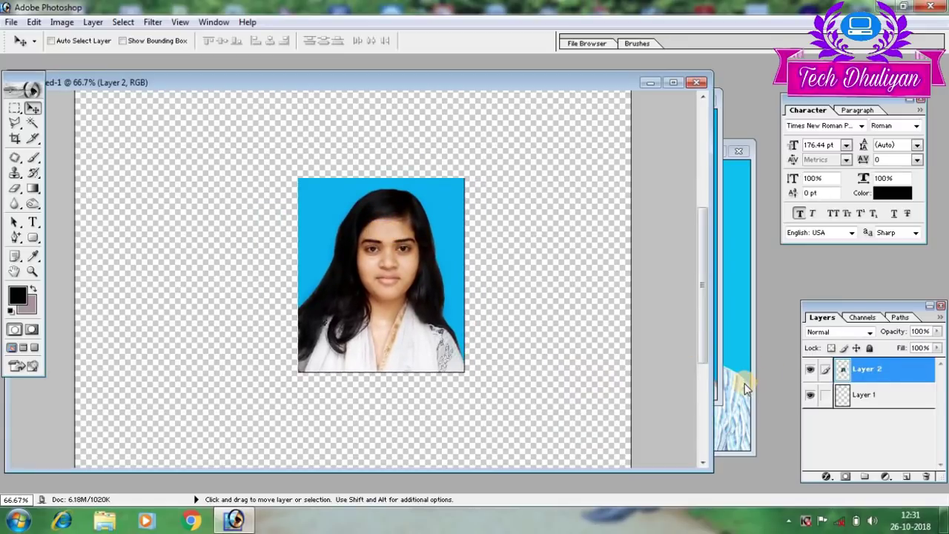
- Copy the man's photo onto the page beside hers and align them with arrow keys
left_click(732, 354)
mouse_move(733, 354)
left_mouse_down()
mouse_move(175, 362)
mouse_move(218, 216)
mouse_move(265, 232)
mouse_move(253, 240)
left_mouse_up()
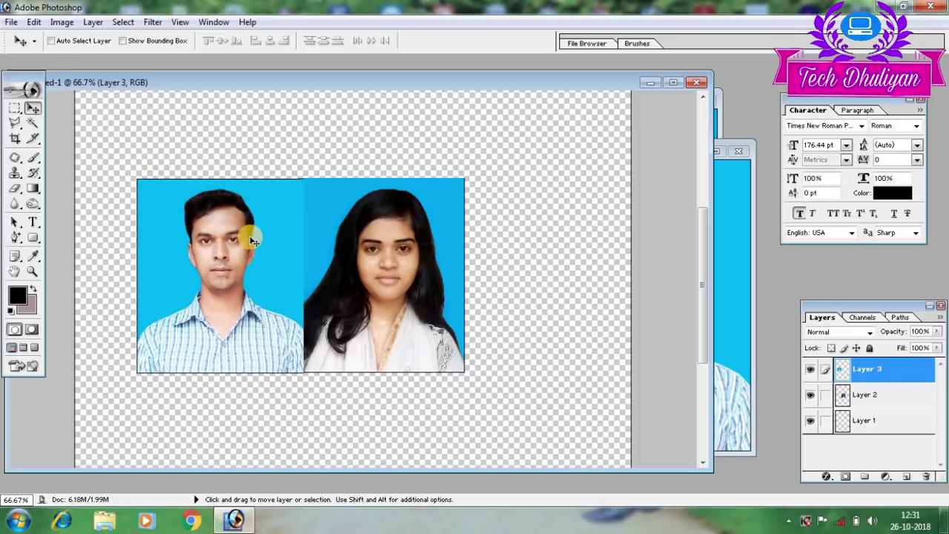
key("Up")
key("Down")
key("Down")
key("Up")
key("Up")
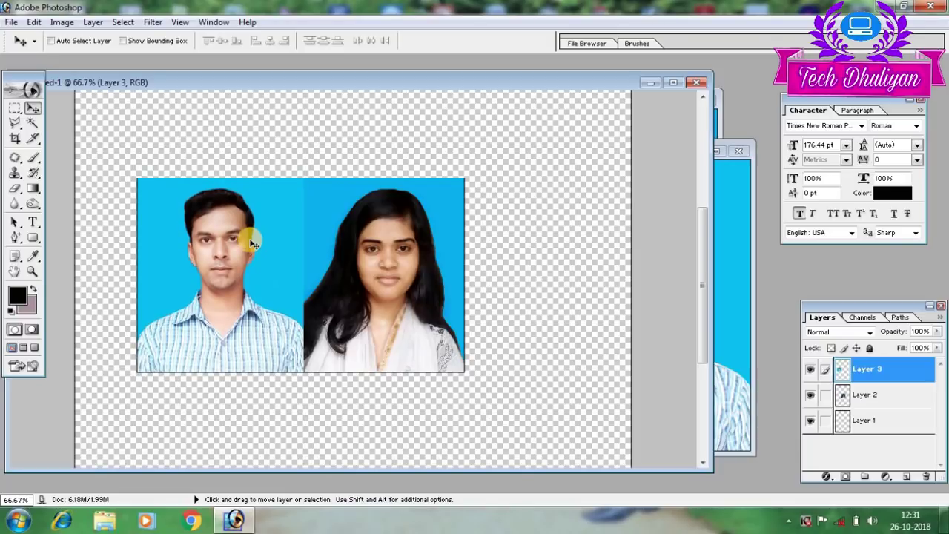
- Close both original IMG photo files
left_click(730, 245)
left_click(739, 152)
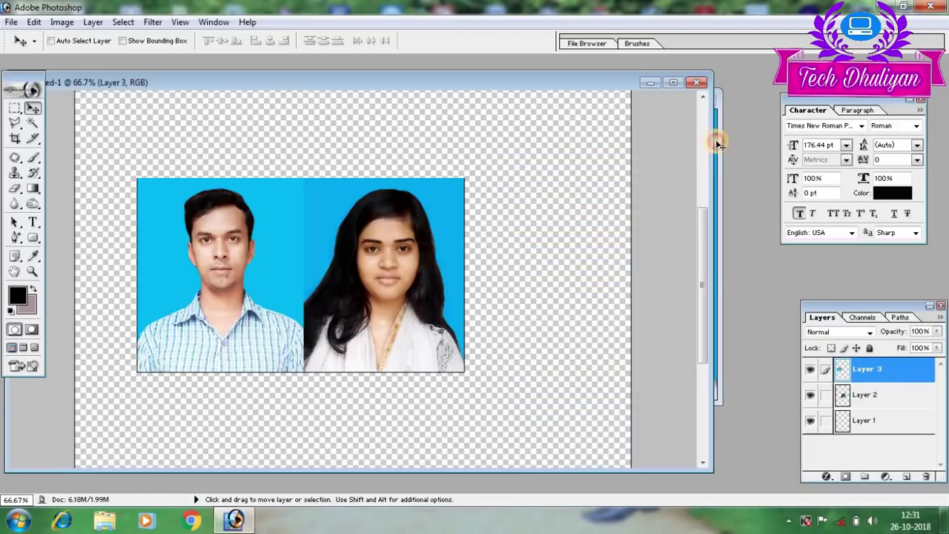
left_click(716, 141)
left_click(711, 104)
- Merge the two photo layers with Ctrl+E and move the pair down the page
left_click_drag(547, 76, 652, 67)
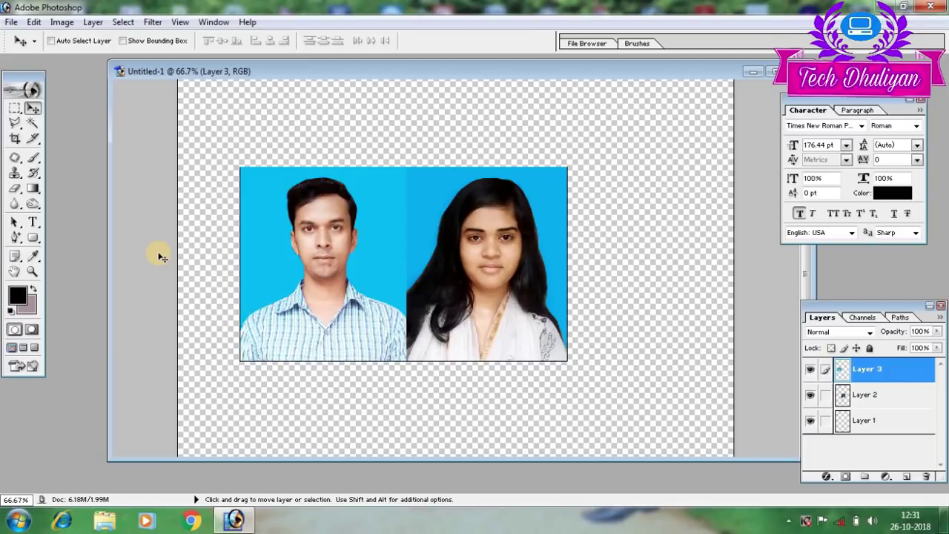
key("ctrl+e")
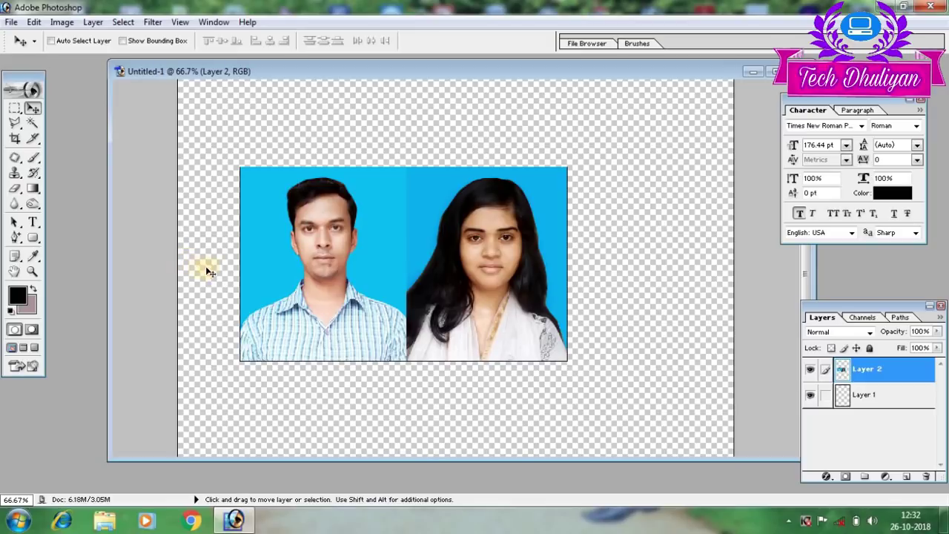
mouse_move(305, 203)
left_mouse_down()
mouse_move(444, 252)
mouse_move(376, 211)
mouse_move(398, 198)
mouse_move(347, 201)
mouse_move(357, 190)
left_mouse_up()
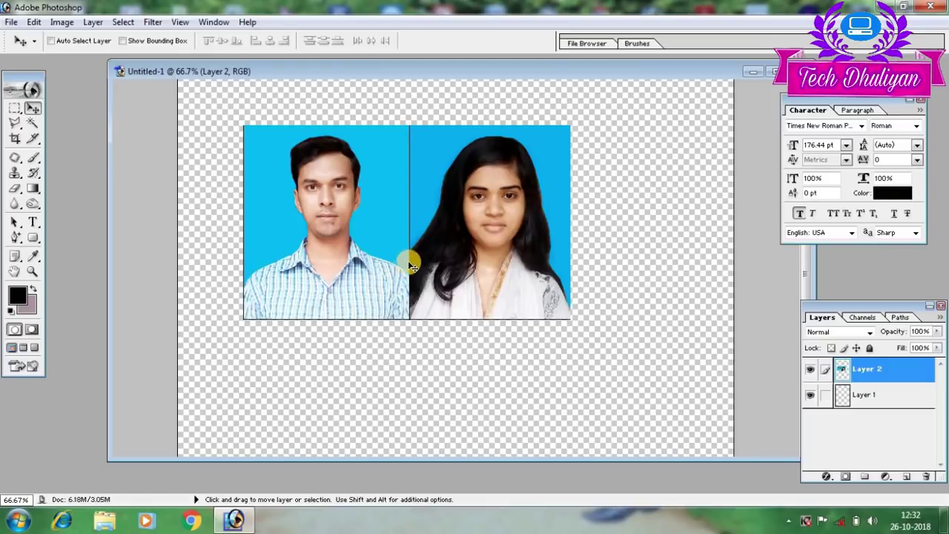
key("shift+Down")
key("shift+Down")
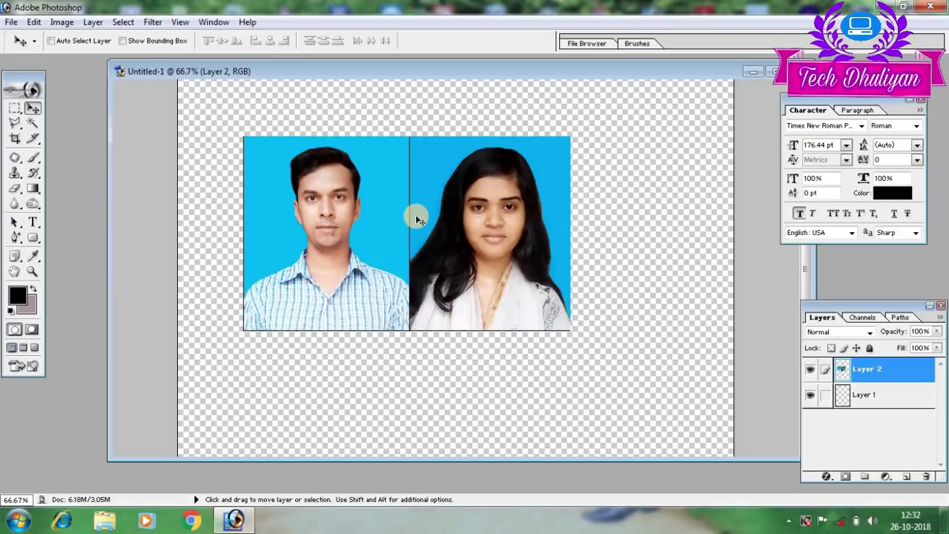
key("ctrl+plus")
mouse_move(417, 219)
left_mouse_down()
mouse_move(385, 271)
mouse_move(396, 276)
left_mouse_up()
key("ctrl+plus")
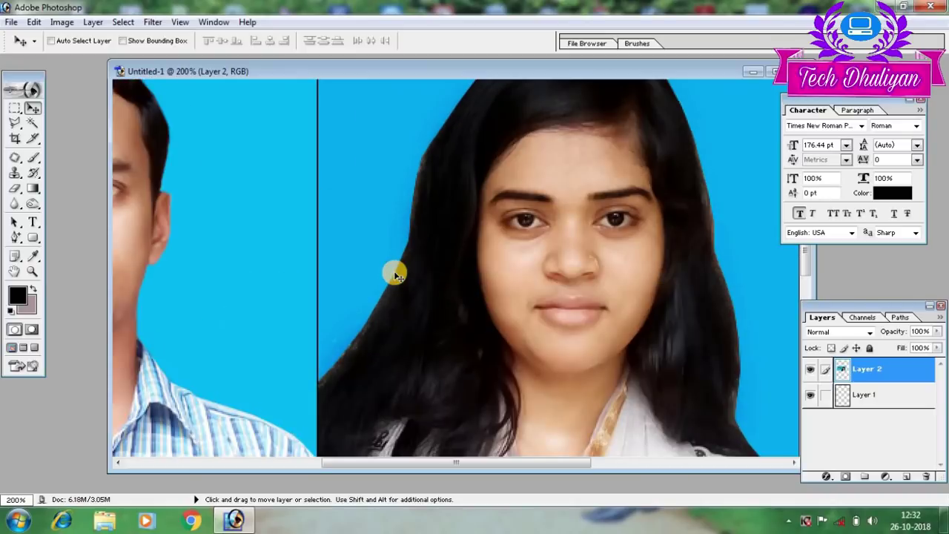
key("ctrl+minus")
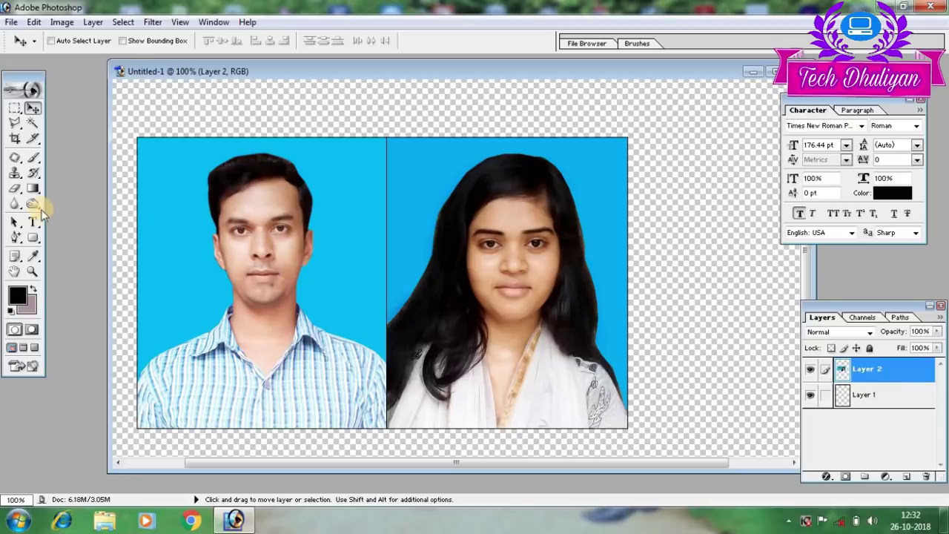
left_click(14, 174)
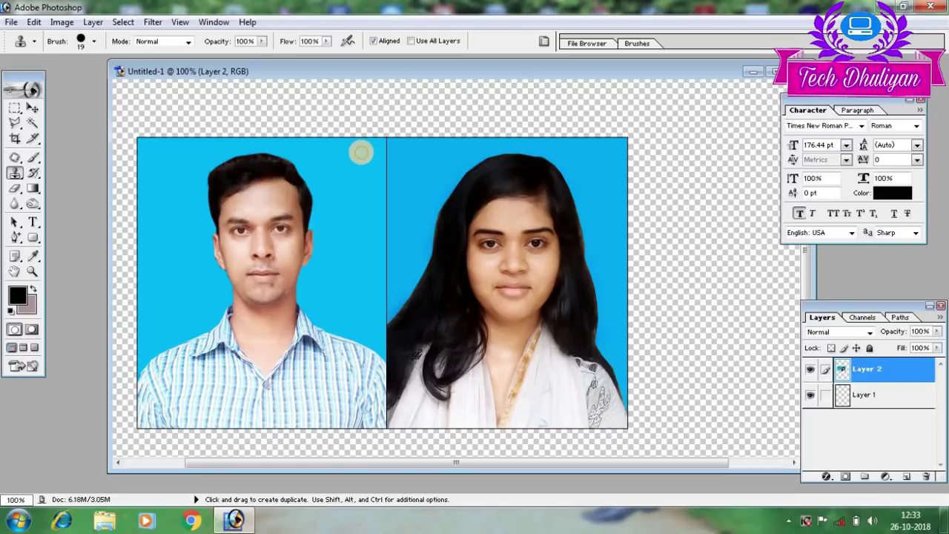
- Alt-sample the blue background and clone-stamp it over the dividing line
key("alt")
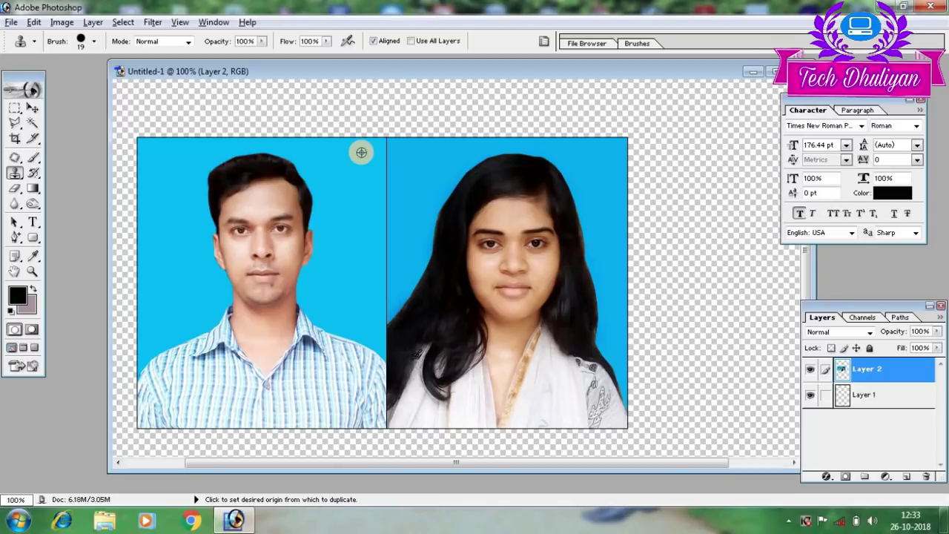
left_click(361, 152, "alt")
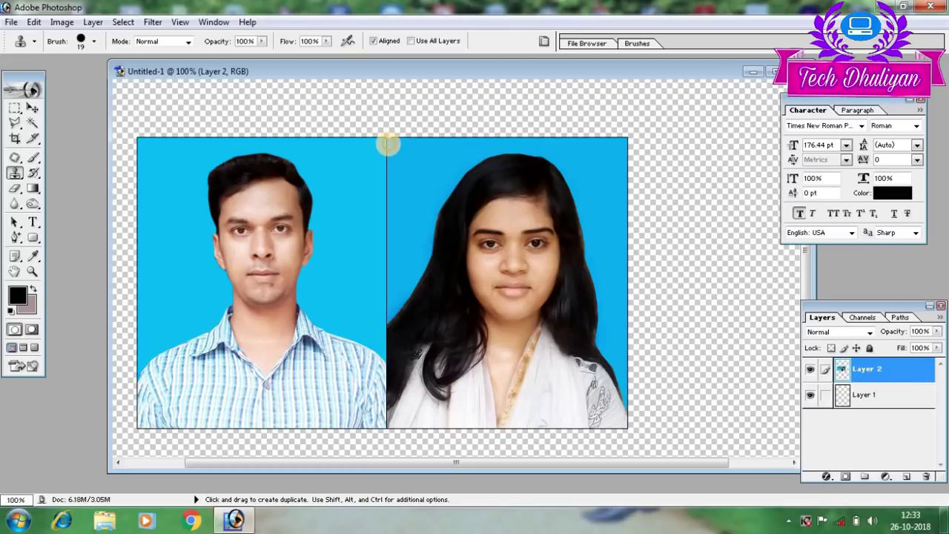
left_click_drag(385, 144, 383, 230)
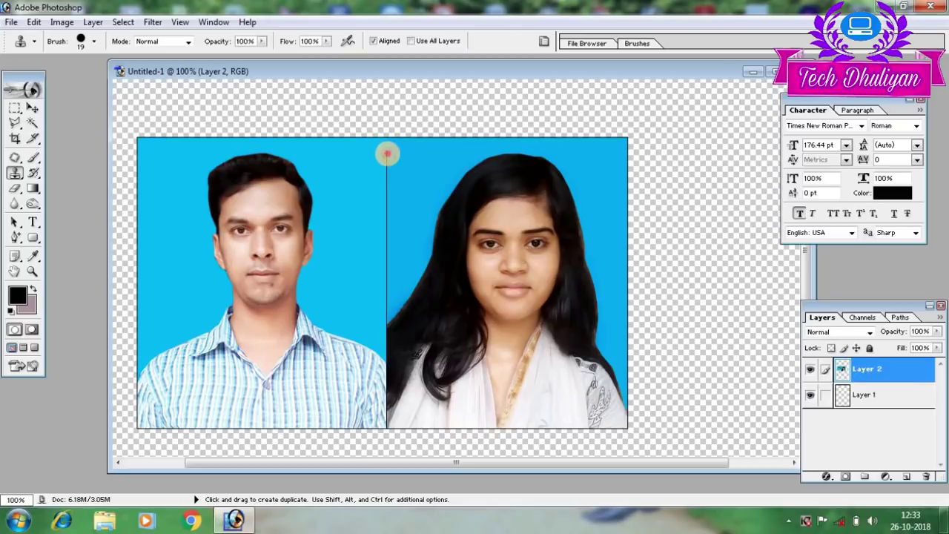
left_click_drag(386, 190, 383, 312)
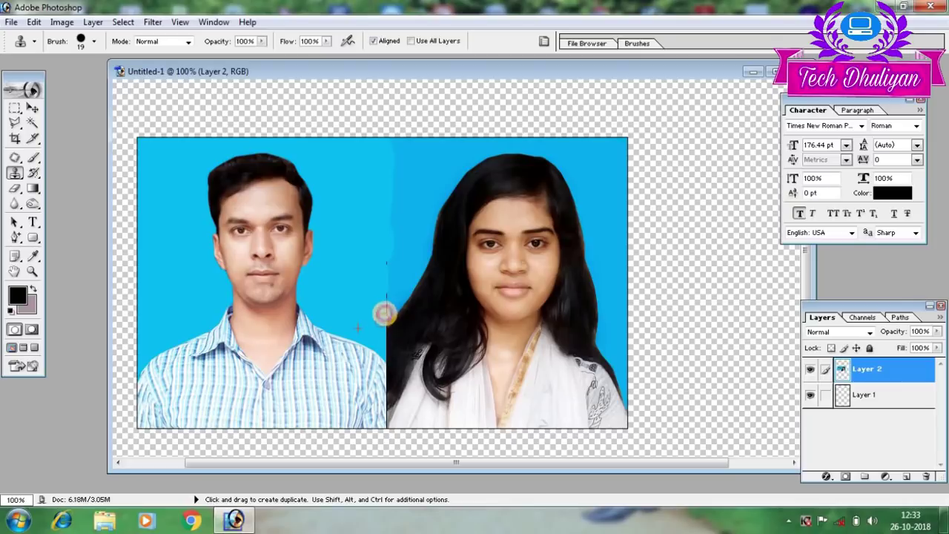
left_click_drag(382, 311, 388, 244)
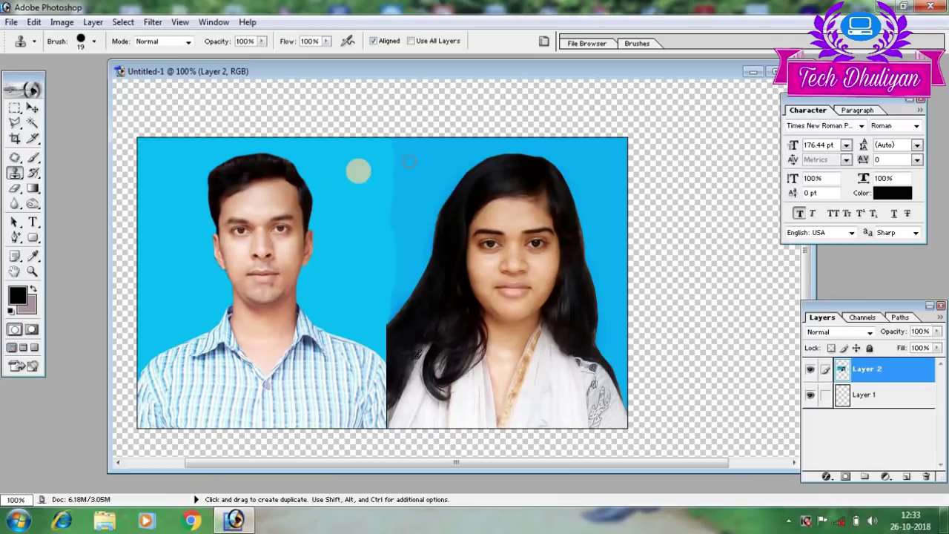
- Select the blue background with the Magic Wand and set sky blue as background colour
left_click(33, 123)
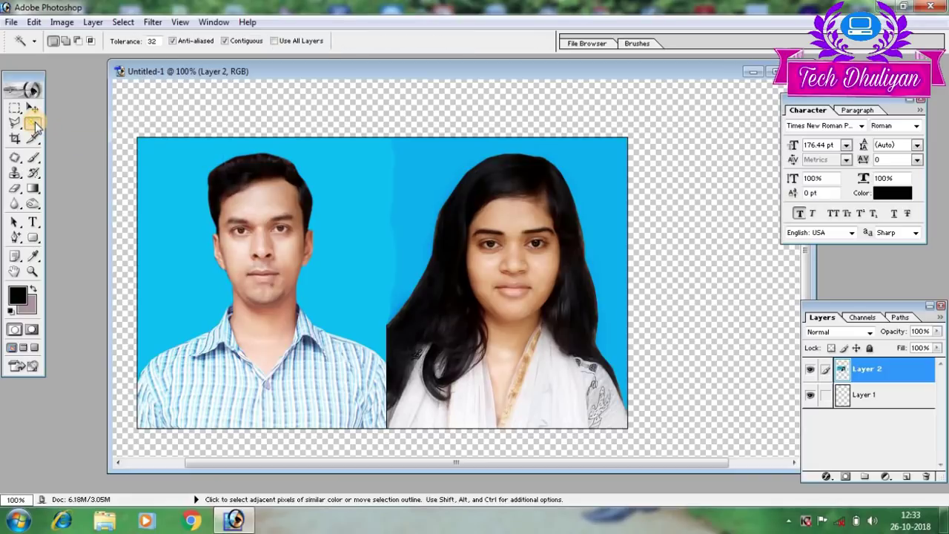
left_click(360, 193)
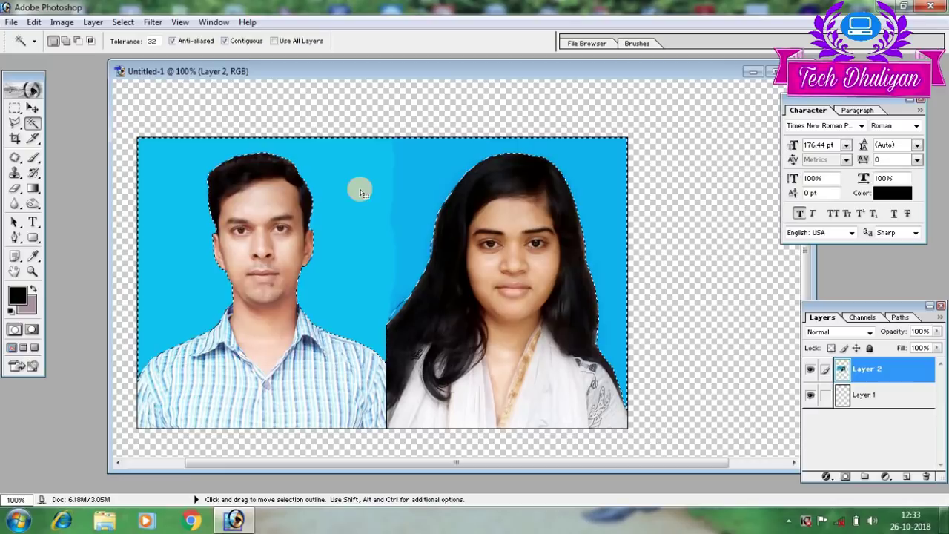
left_click(21, 302)
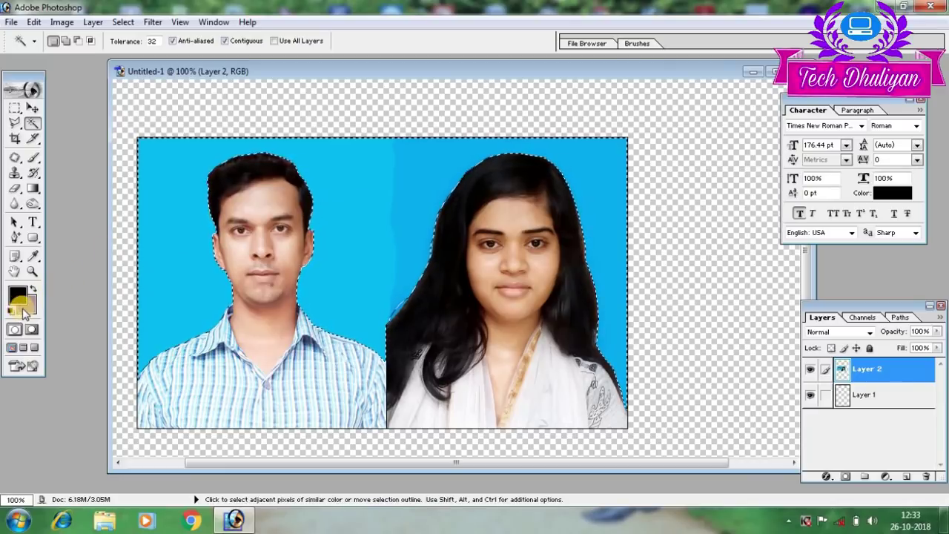
left_click(168, 163)
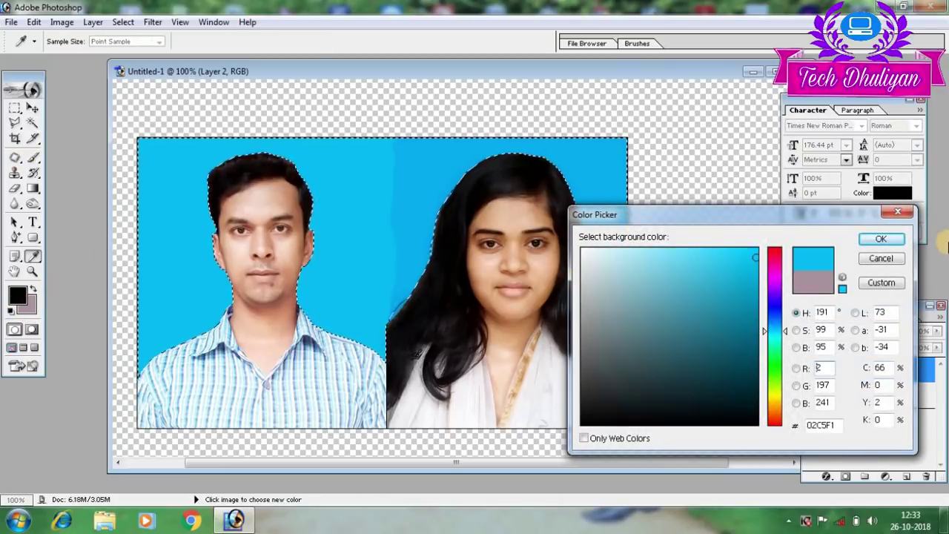
left_click(896, 241)
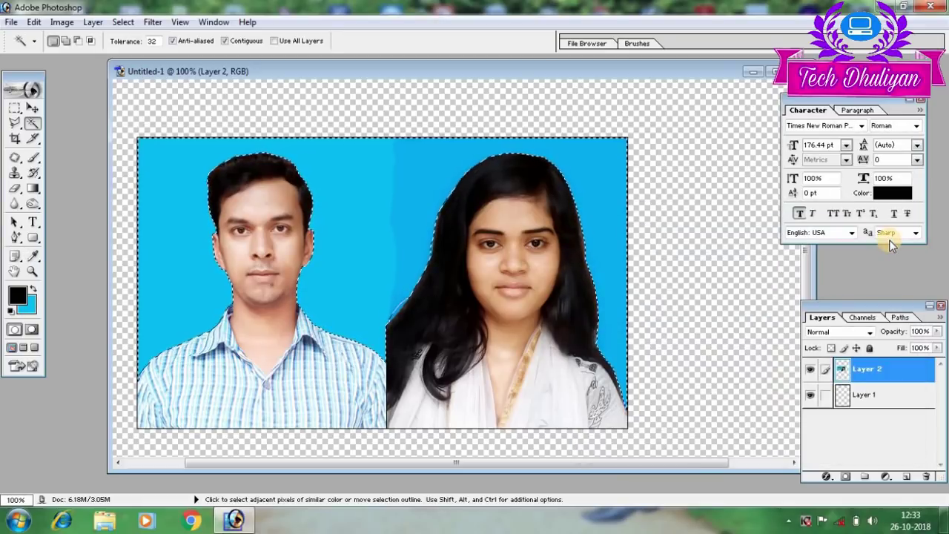
key("Delete")
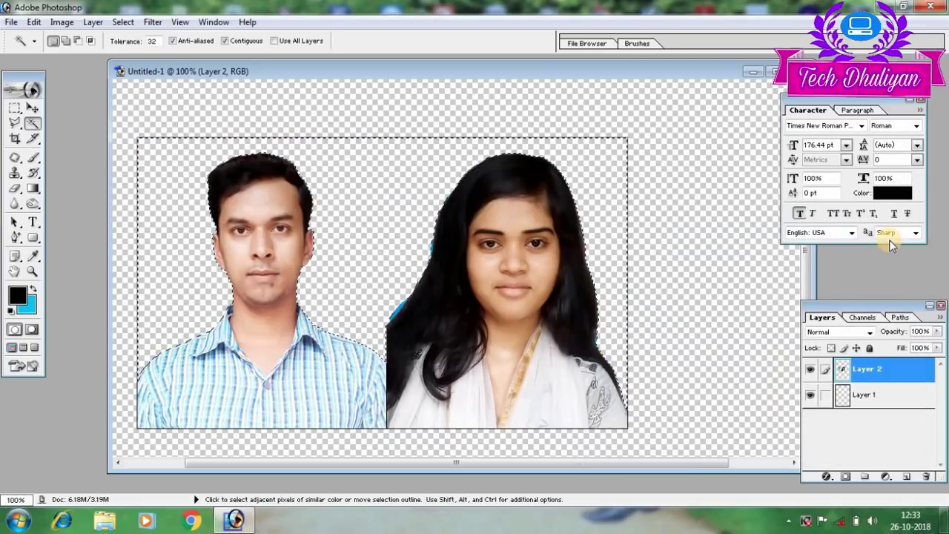
key("ctrl+z")
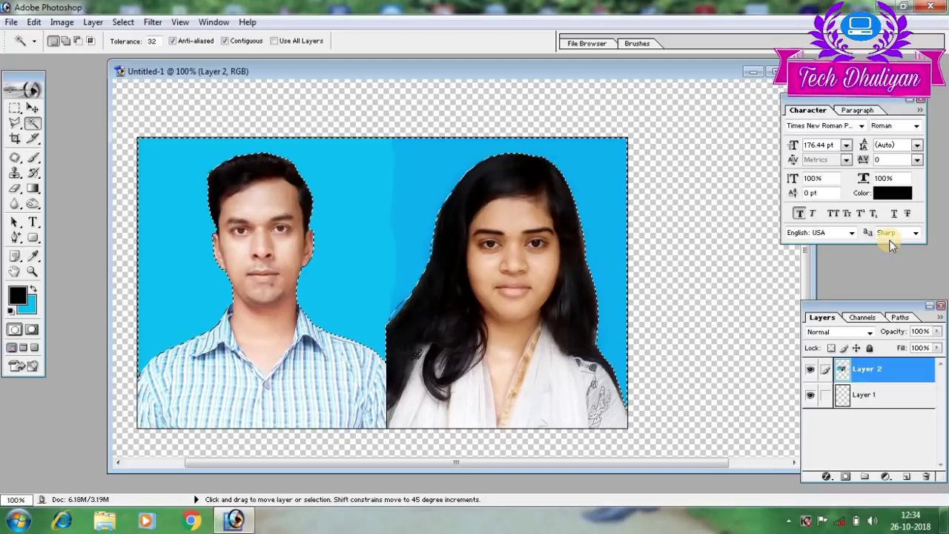
- Make sky blue the foreground colour and brush it over the seam
left_click(33, 291)
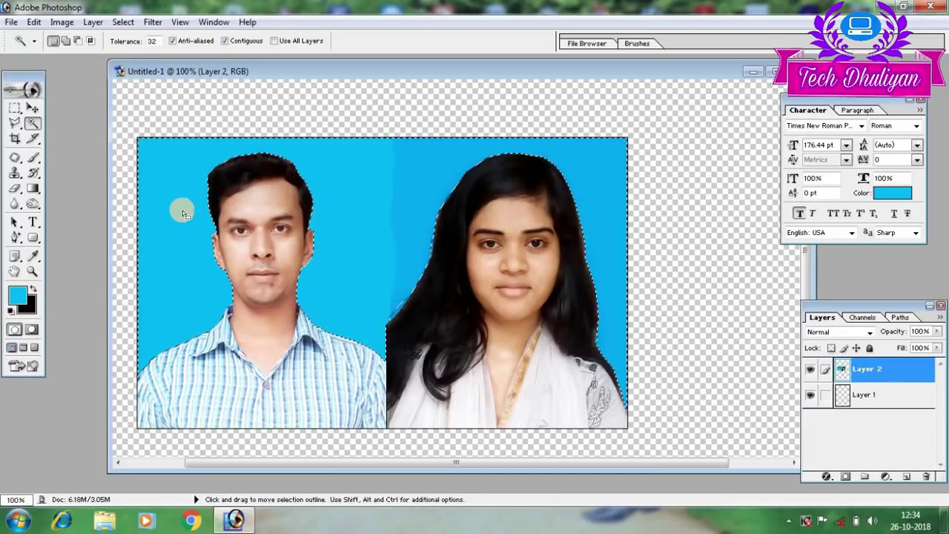
left_click(33, 157)
mouse_move(377, 186)
left_mouse_down()
mouse_move(392, 180)
mouse_move(383, 247)
mouse_move(391, 190)
left_mouse_up()
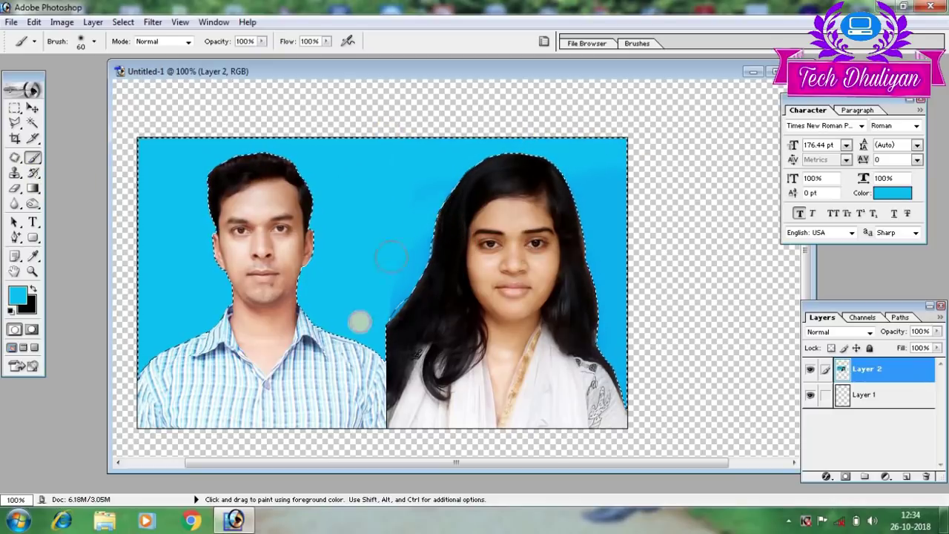
- Paint blue over the woman's hair top, right hair edge and shoulder edge
left_click_drag(435, 248, 372, 313)
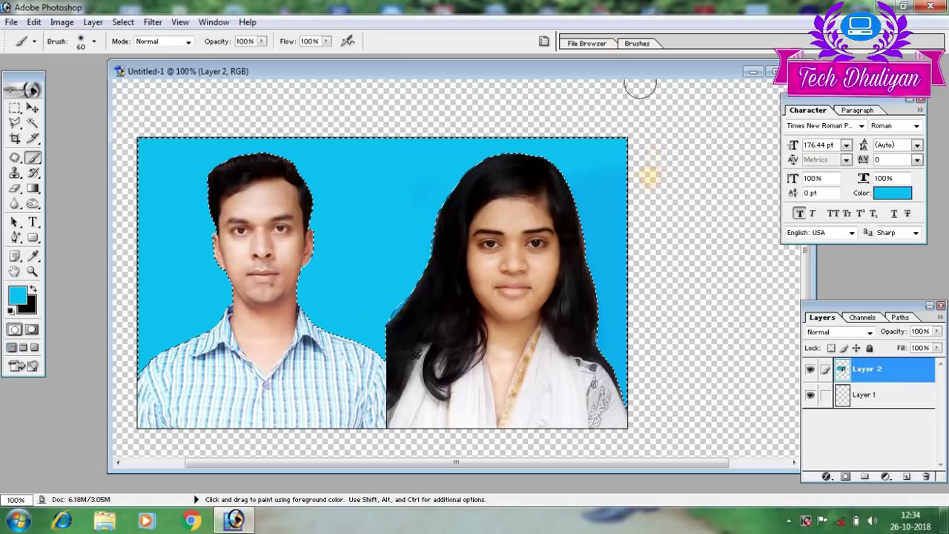
left_click_drag(572, 161, 605, 268)
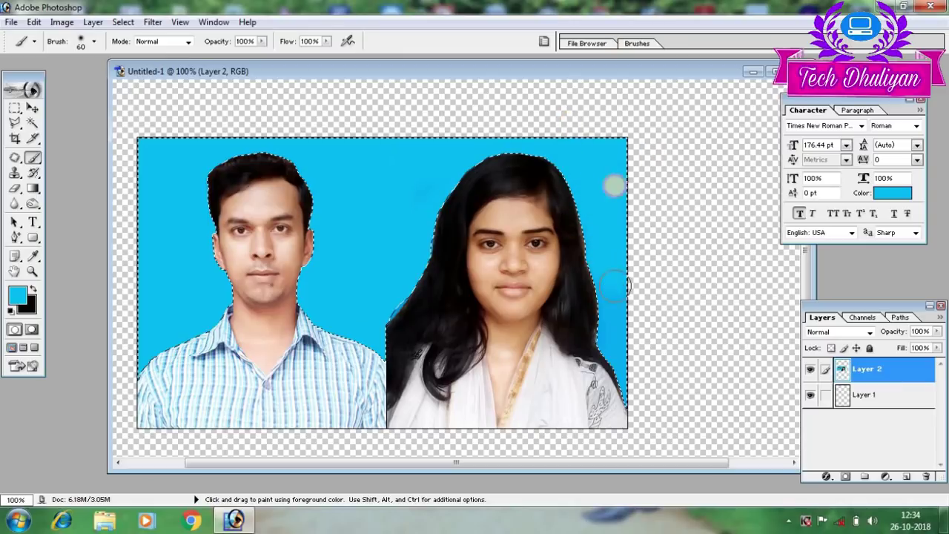
left_click_drag(620, 304, 632, 436)
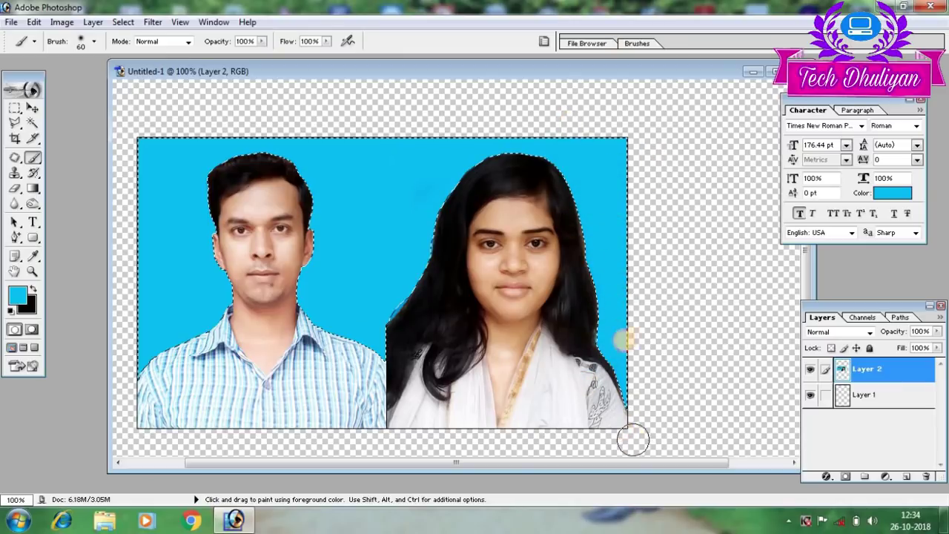
left_click_drag(625, 338, 625, 409)
mouse_move(607, 284)
left_mouse_down()
mouse_move(609, 345)
mouse_move(569, 215)
left_mouse_up()
left_click_drag(457, 165, 539, 145)
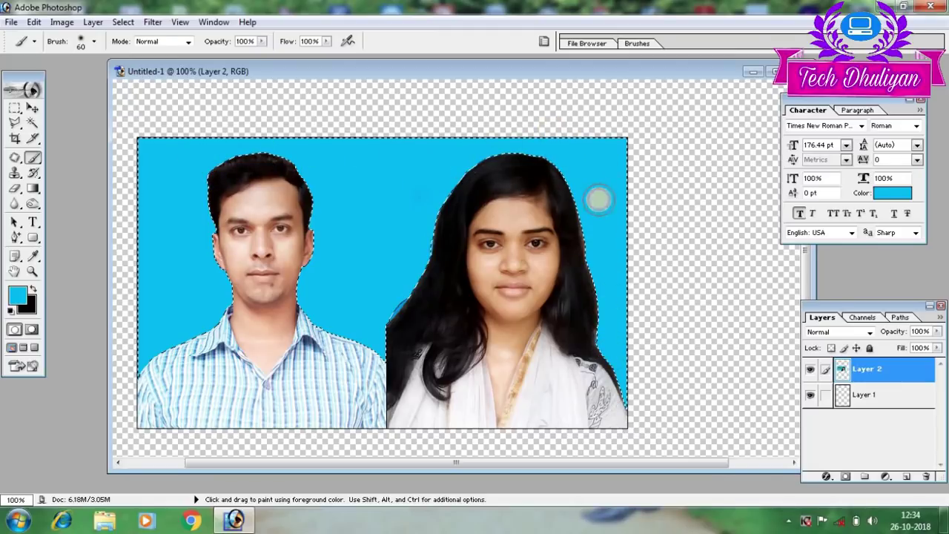
- Deselect with Ctrl+D and touch up the woman's left hair edge in blue
key("v")
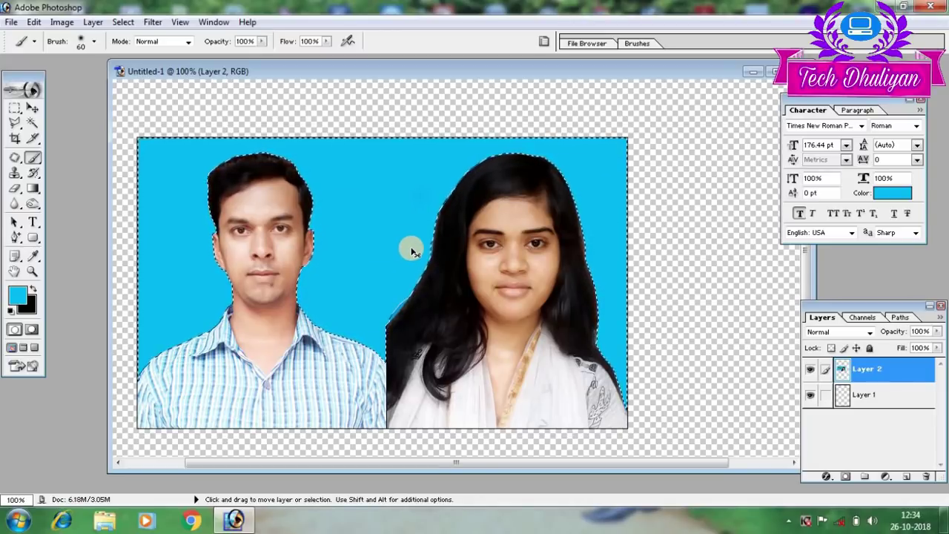
key("ctrl+d")
key("b")
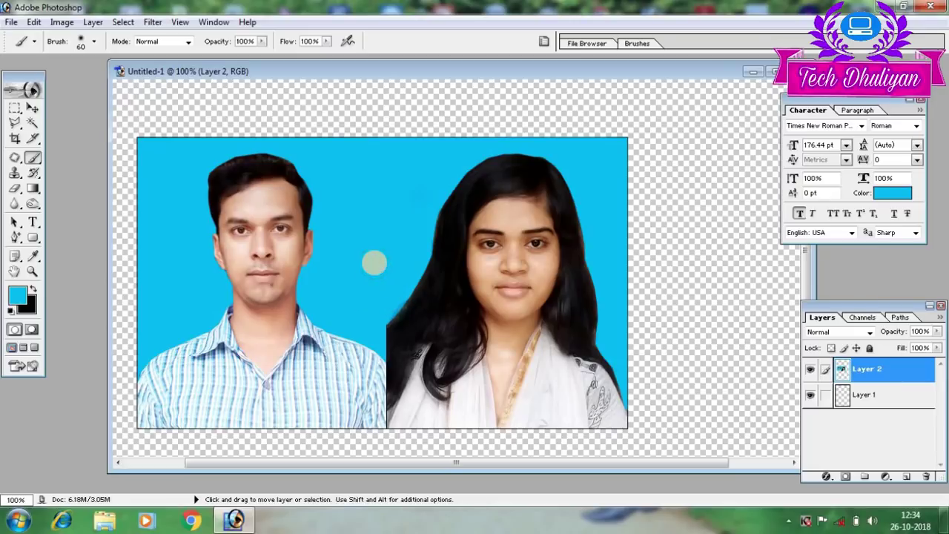
scroll(417, 208, "down", 3)
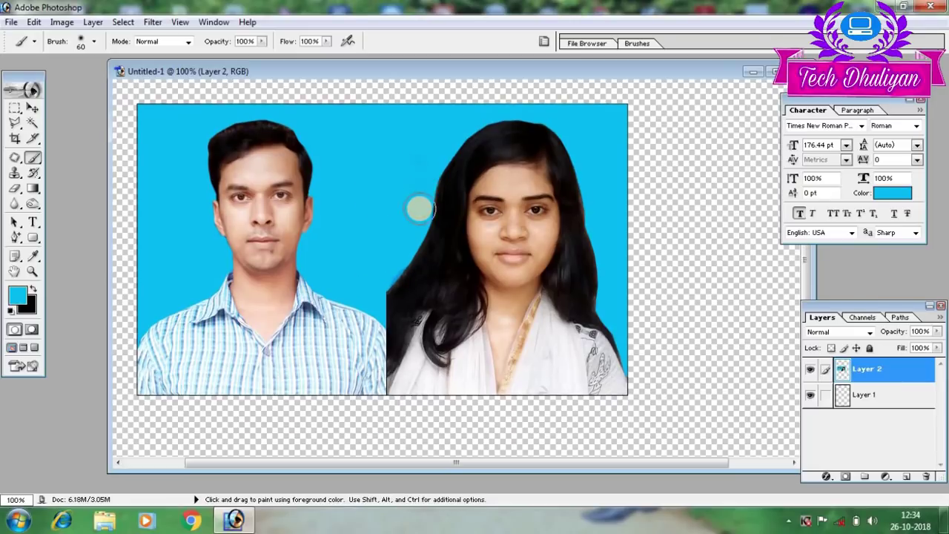
scroll(419, 210, "down", 2)
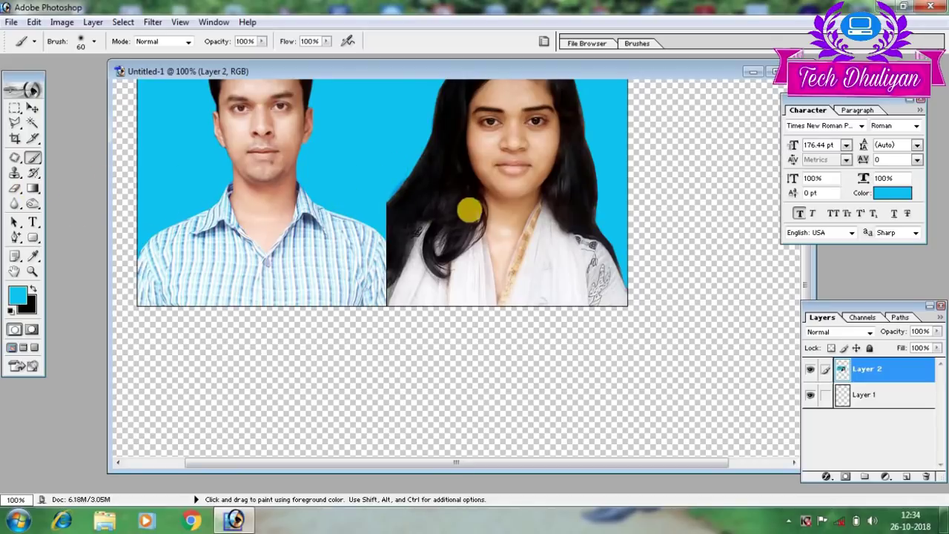
mouse_move(472, 210)
left_mouse_down()
mouse_move(439, 249)
mouse_move(376, 224)
left_mouse_up()
scroll(348, 250, "up", 1)
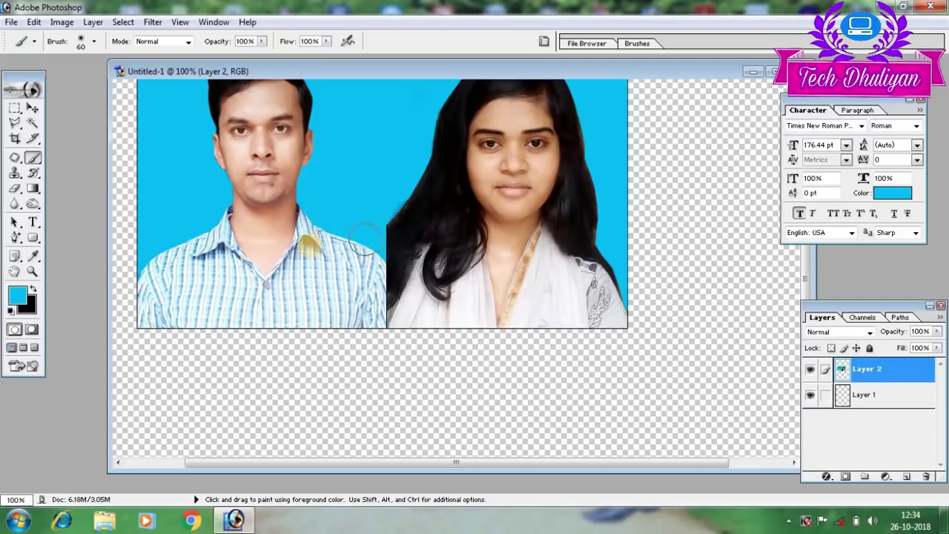
- Draw a polygonal lasso selection along the woman's hair edge by the man's shoulder
left_click(15, 126)
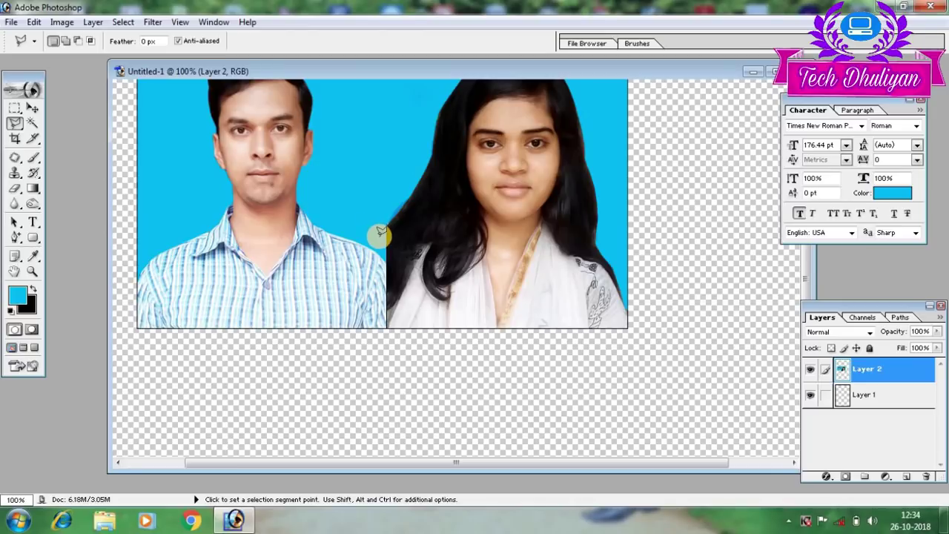
left_click(384, 226)
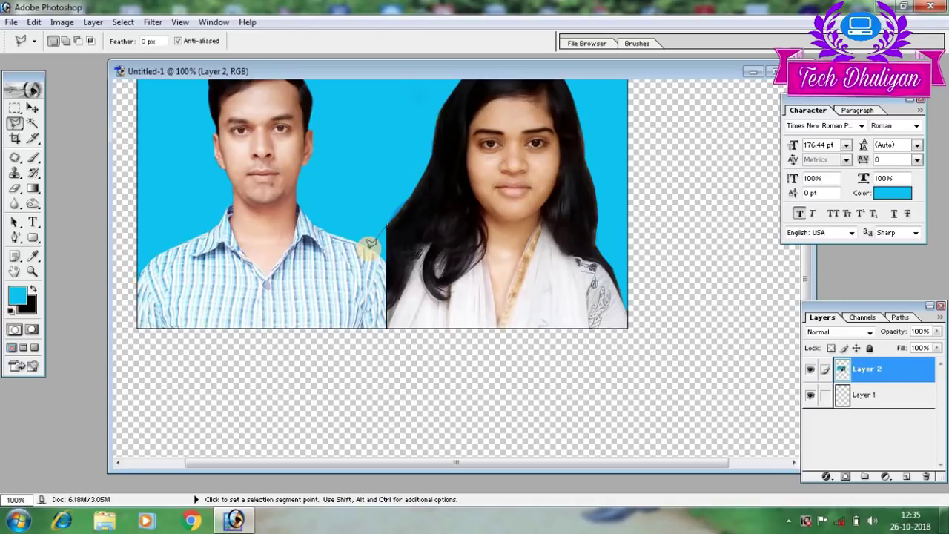
left_click(368, 243)
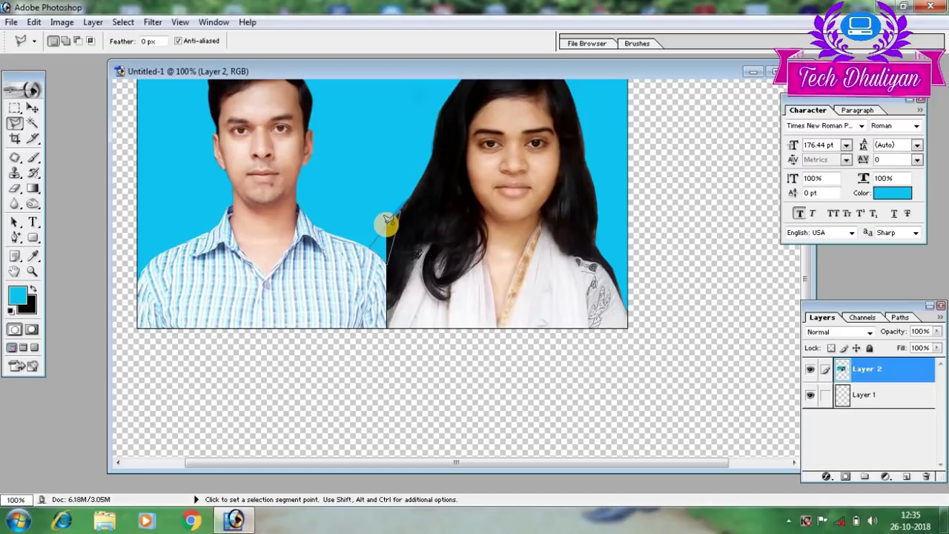
double_click(386, 220)
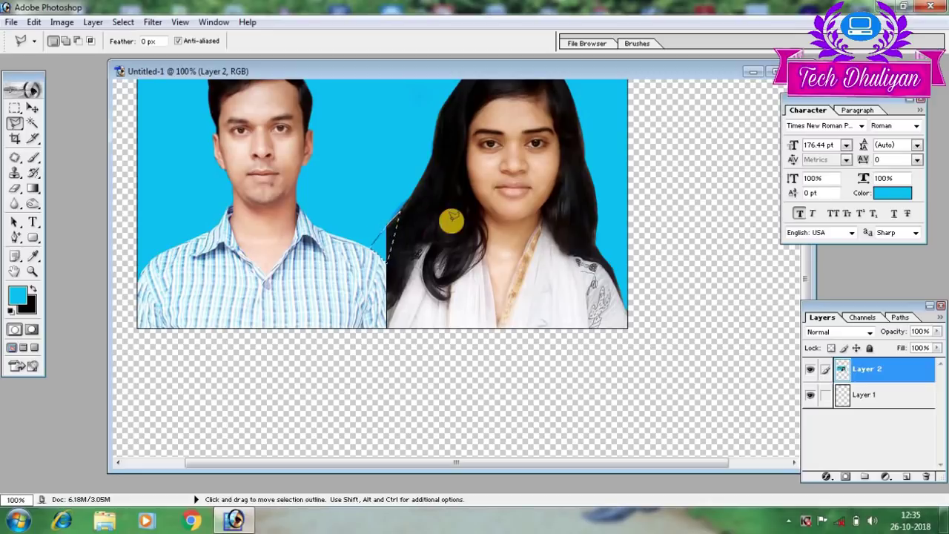
left_click(15, 173)
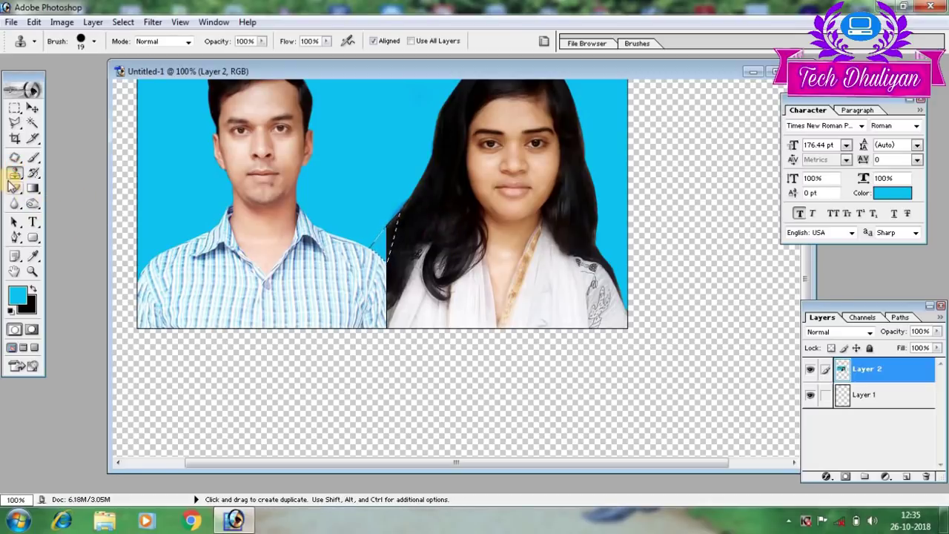
- Clone the woman's dark hair over her left hair edge, then undo that stroke
left_click(482, 250, "alt")
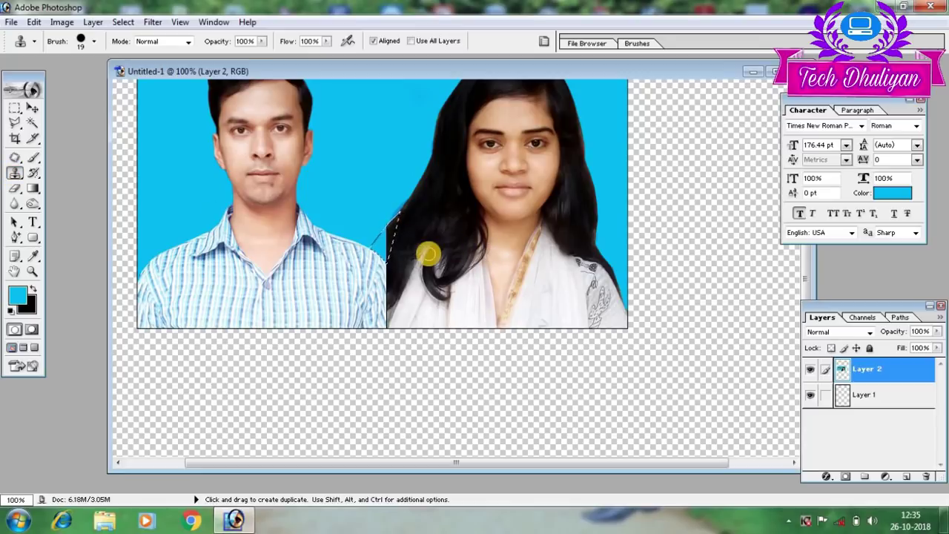
key("alt")
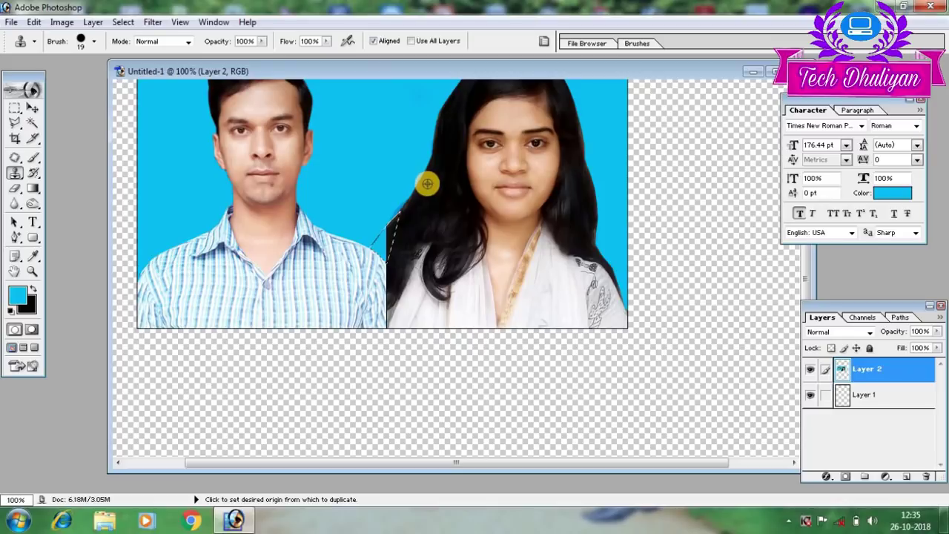
left_click(420, 195, "alt")
mouse_move(393, 218)
left_mouse_down()
mouse_move(364, 258)
mouse_move(390, 250)
left_mouse_up()
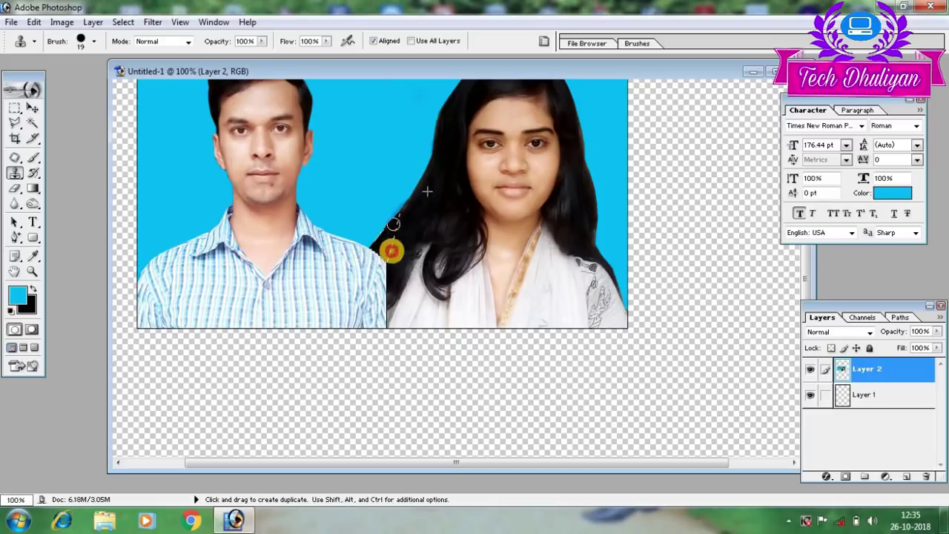
key("v")
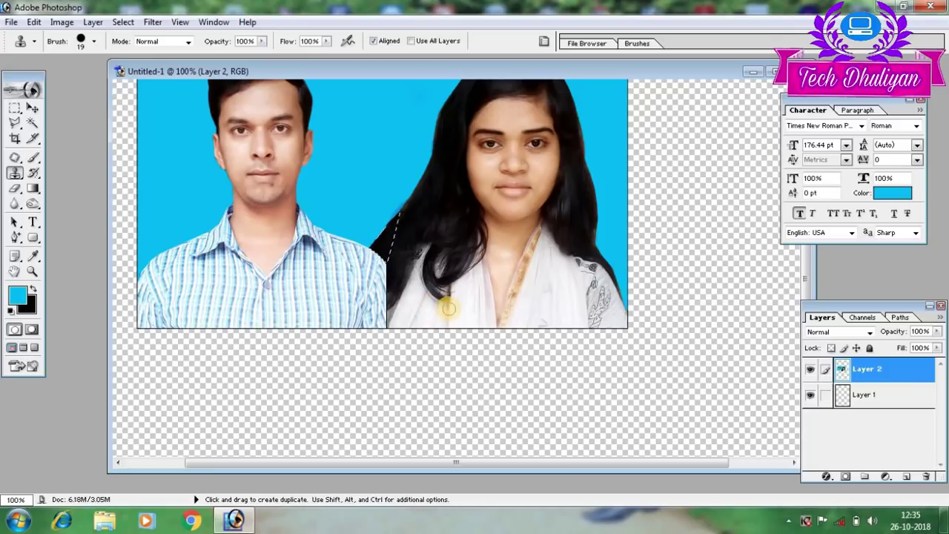
key("ctrl+z")
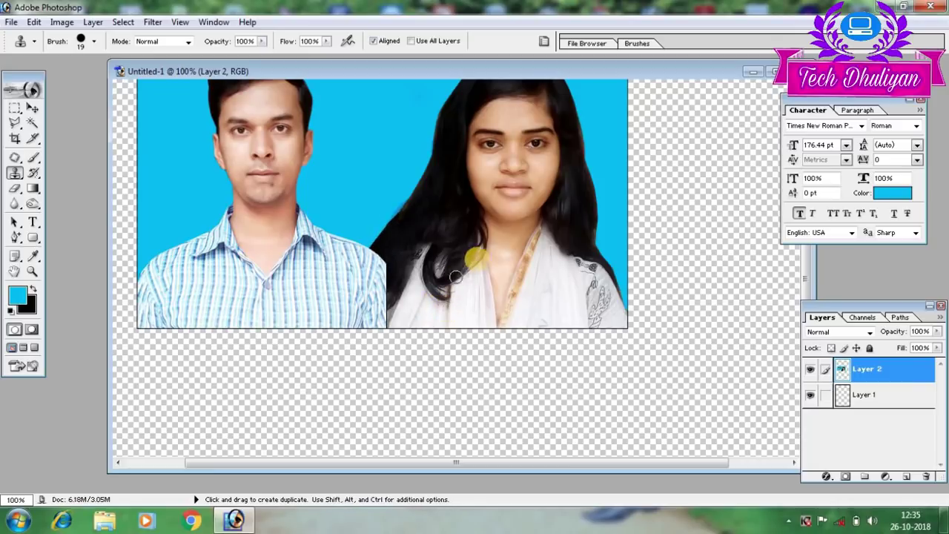
- Repaint dark hair over the blue edge beside the man with the Clone Stamp
scroll(475, 256, "down", 2)
scroll(479, 258, "up", 3)
scroll(479, 258, "down", 1)
scroll(479, 258, "down", 2)
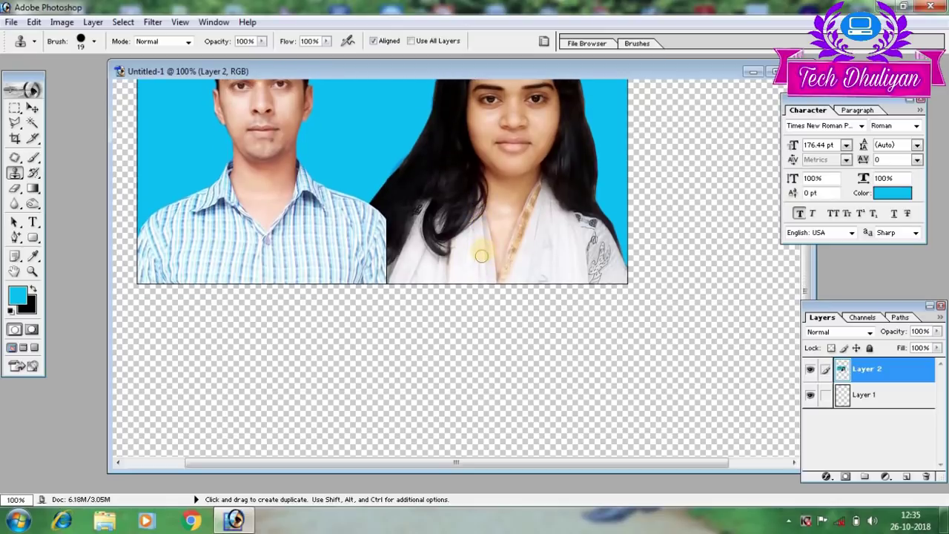
scroll(479, 258, "down", 1)
left_click_drag(385, 169, 395, 189)
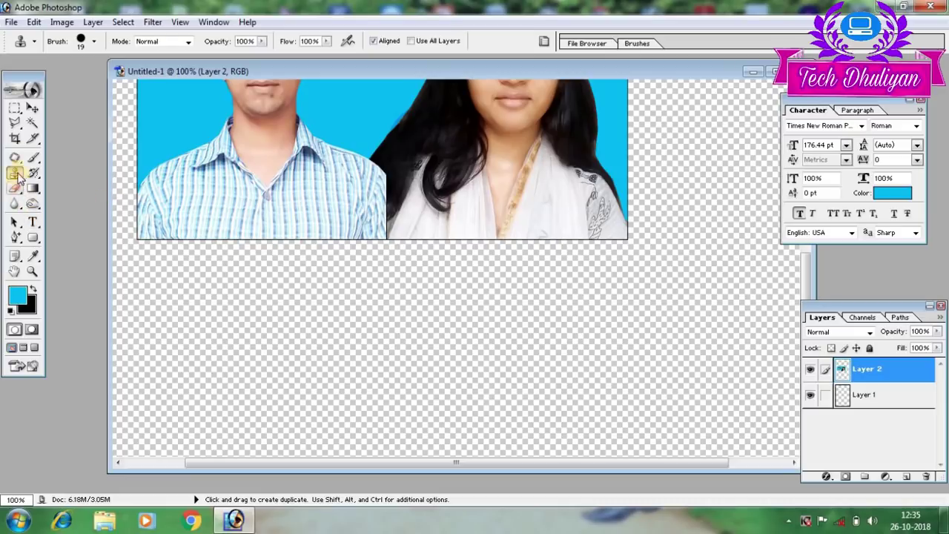
left_click(14, 124)
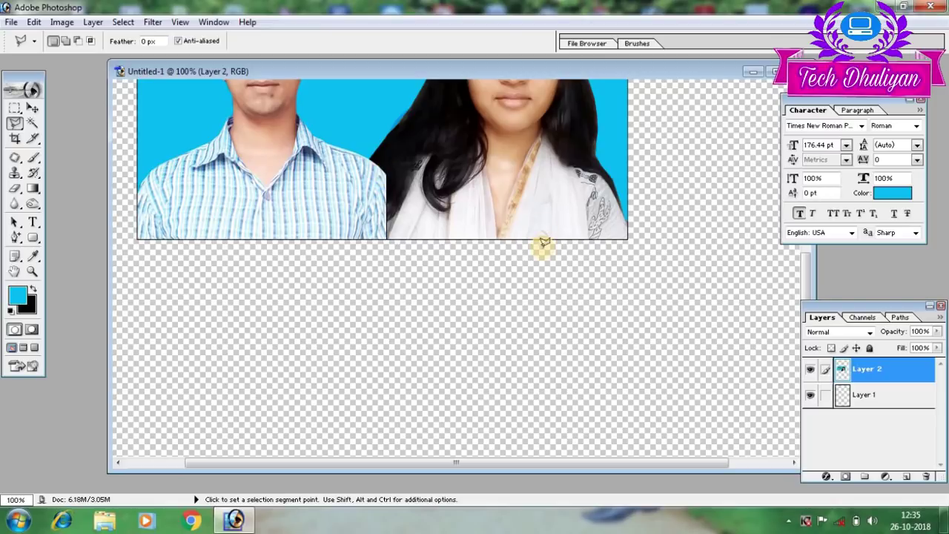
- Zoom to 300% and lasso the strip where the man's shirt meets the woman's hair
key("ctrl+plus")
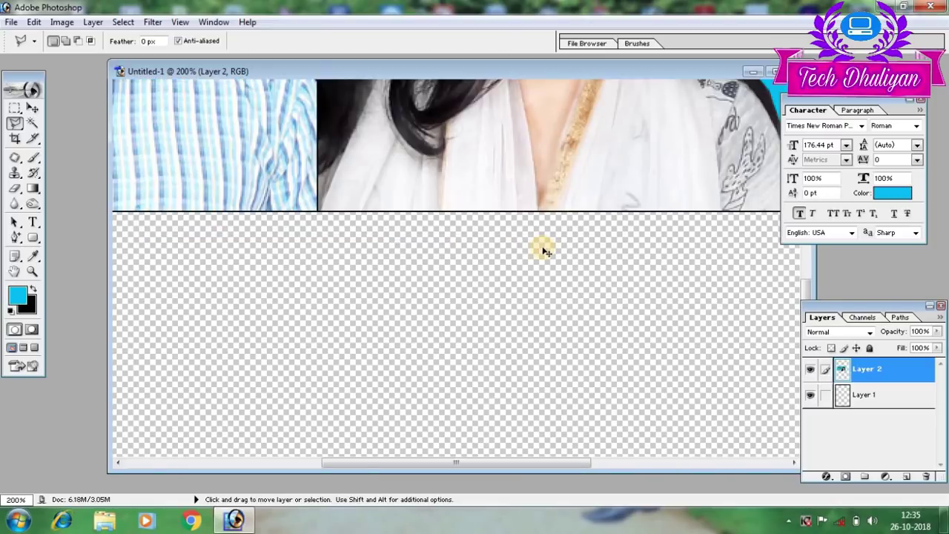
key("ctrl+plus")
scroll(527, 252, "up", 2)
scroll(445, 244, "up", 2)
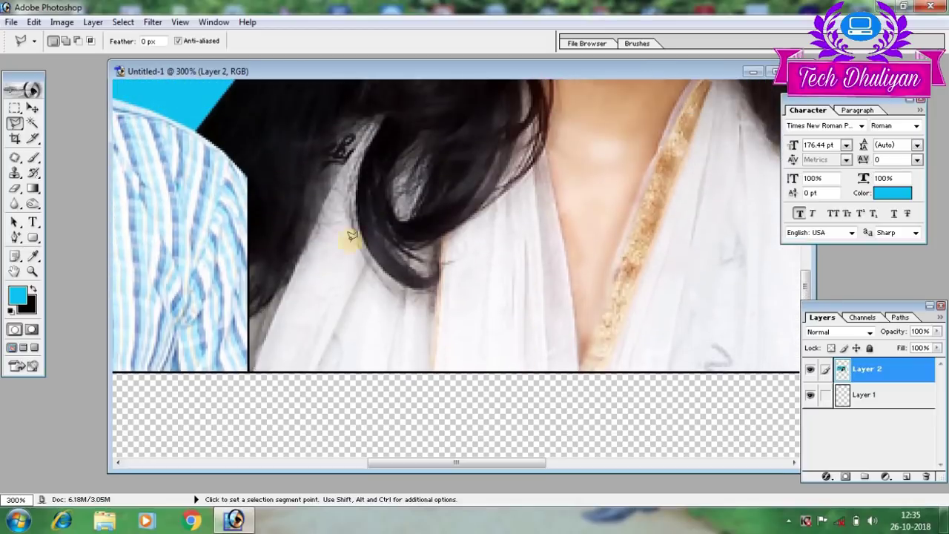
left_click(247, 176)
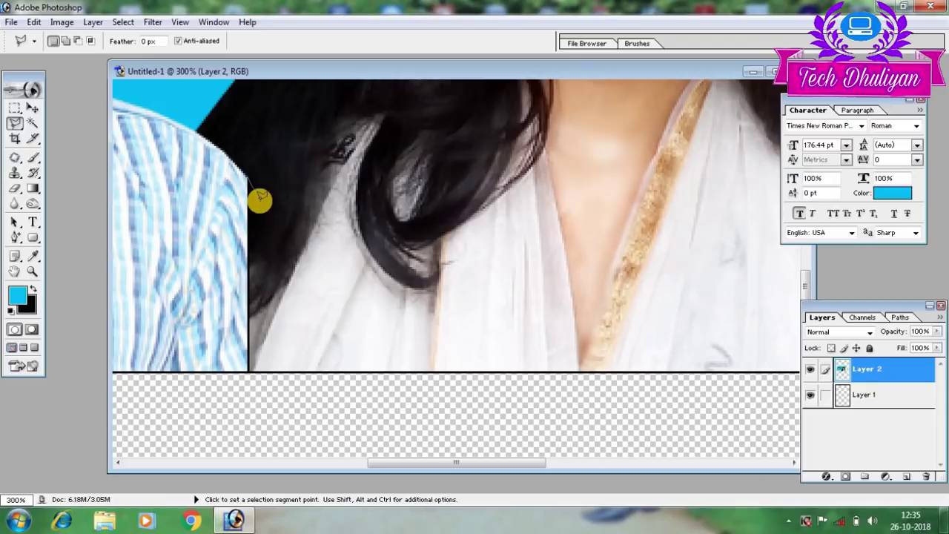
left_click(259, 200)
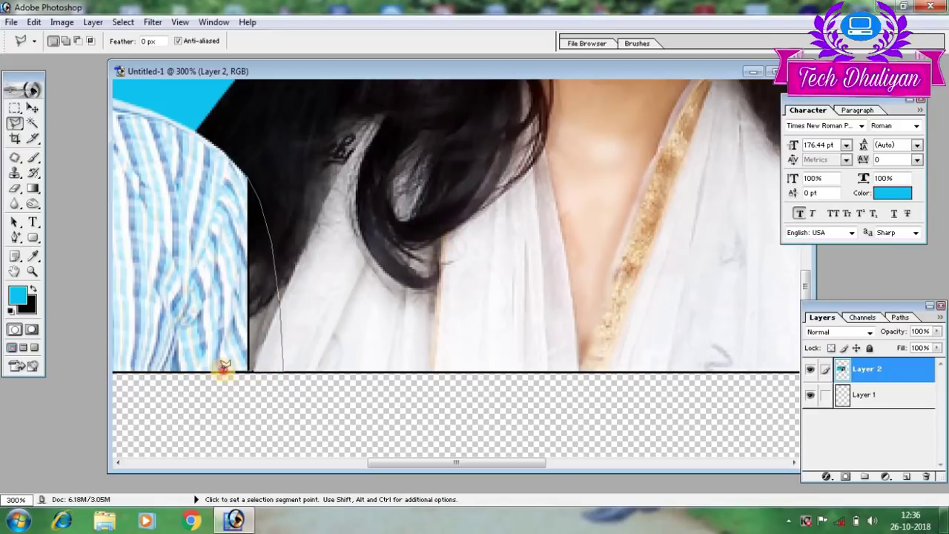
left_click(160, 230)
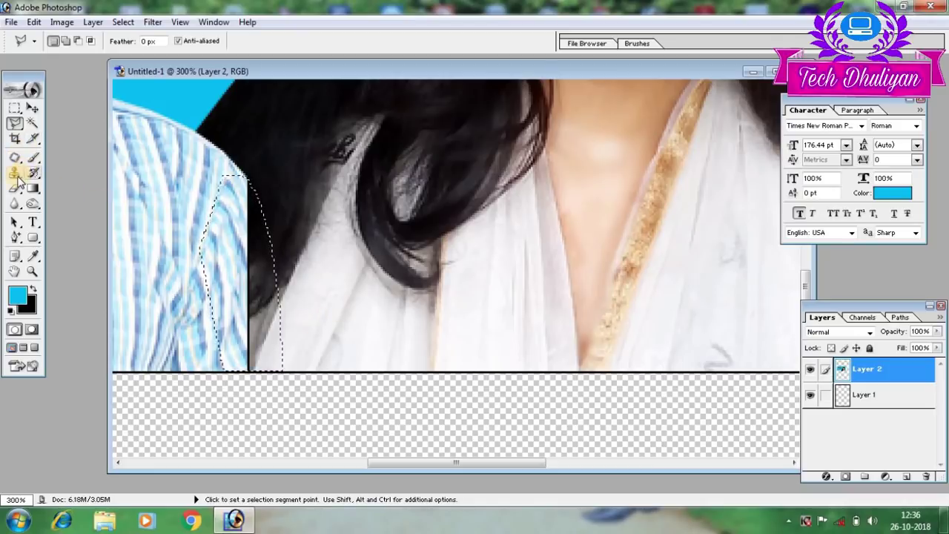
- Clone the striped shirt pattern over the dark shoulder area, then zoom out to the canvas
left_click(13, 173)
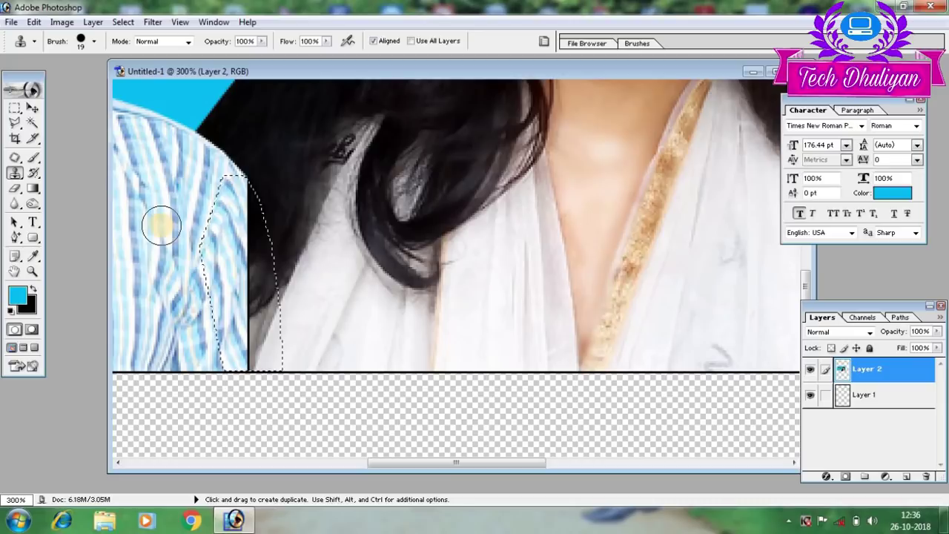
left_click(213, 236, "alt")
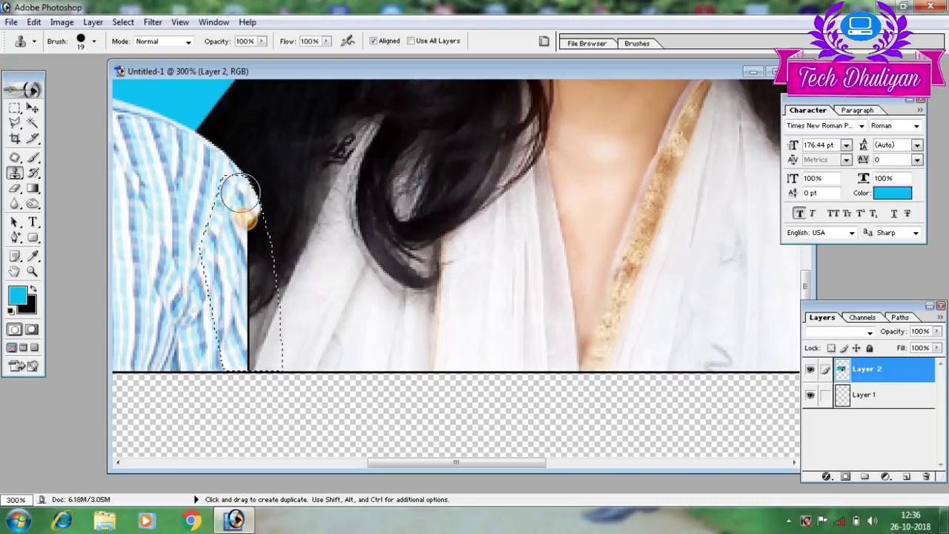
left_click_drag(239, 193, 255, 344)
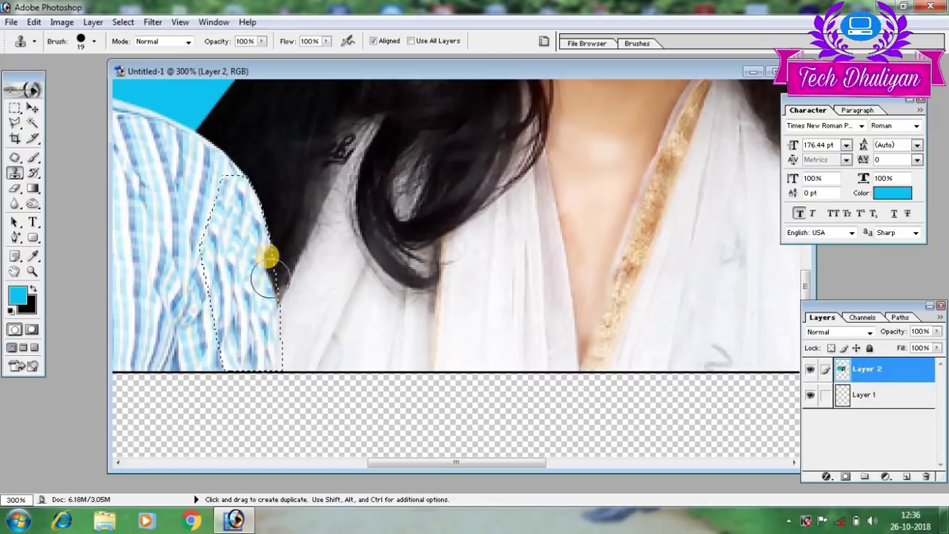
left_click_drag(269, 320, 221, 354)
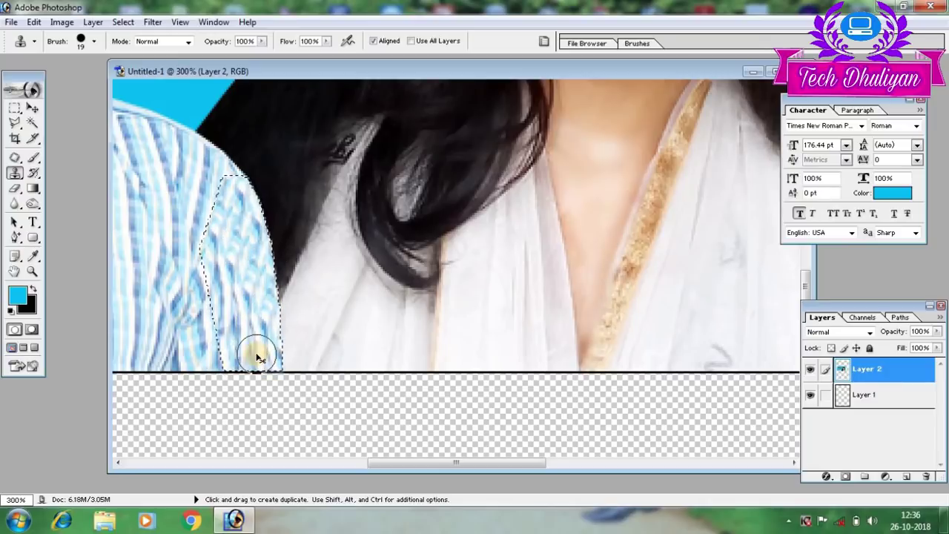
key("ctrl+alt+0")
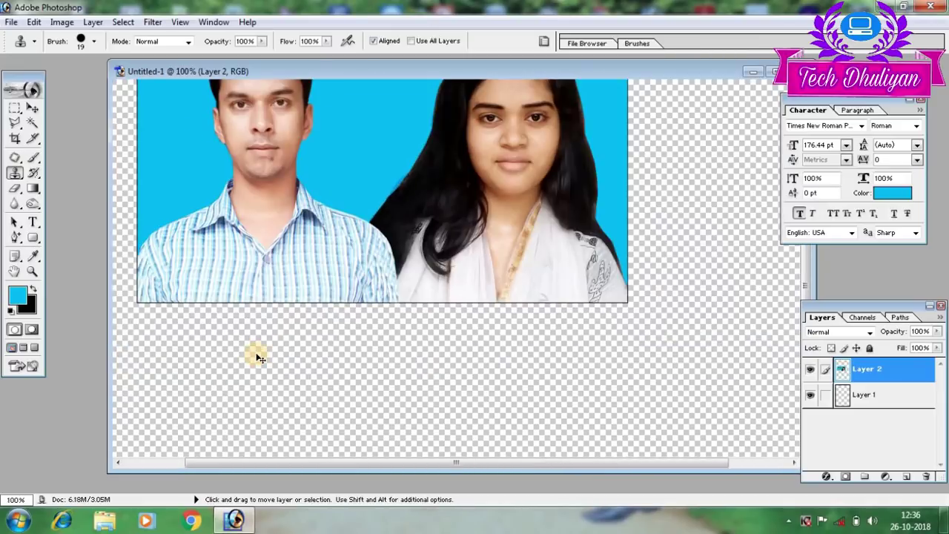
key("ctrl+alt+minus")
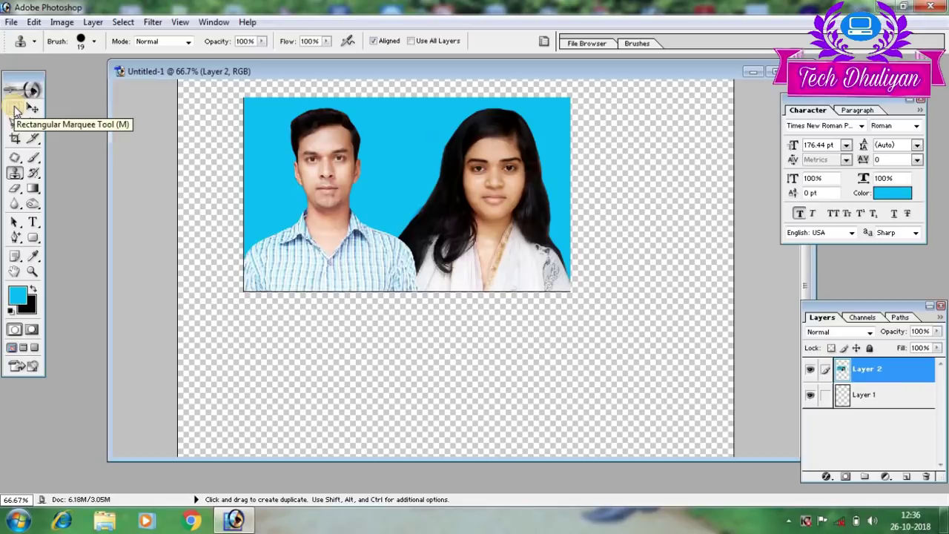
- Crop the canvas tightly around the couple photo with blank width and height presets
left_click(15, 109)
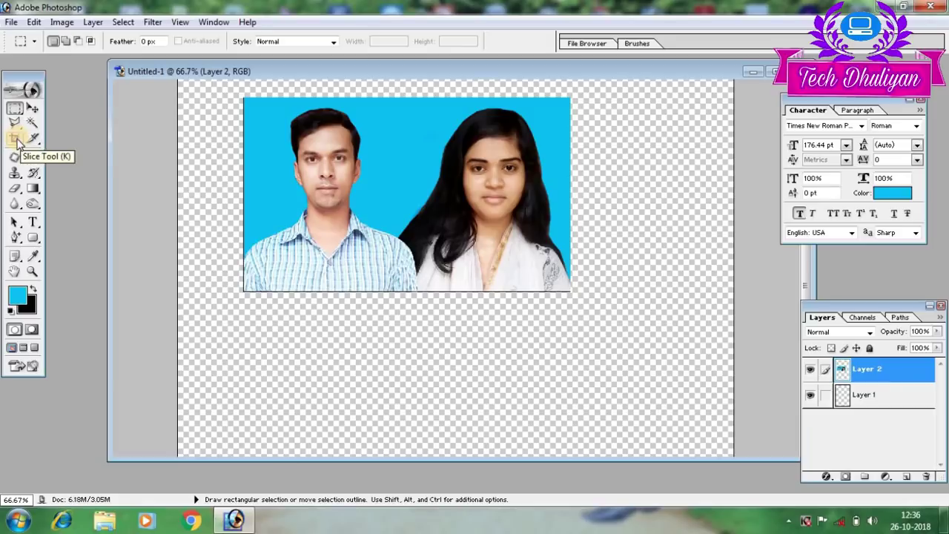
left_click(16, 139)
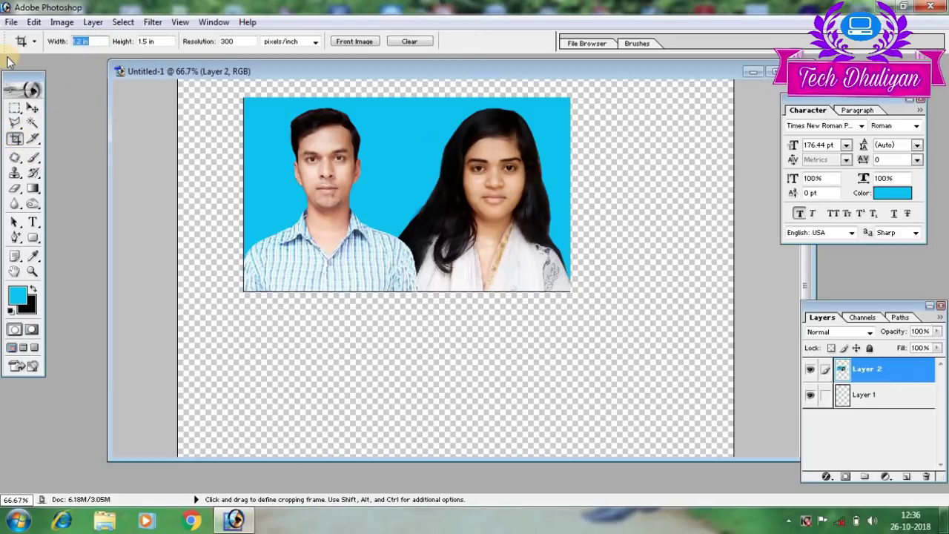
key("BackSpace")
left_click(152, 42)
left_click_drag(170, 41, 137, 41)
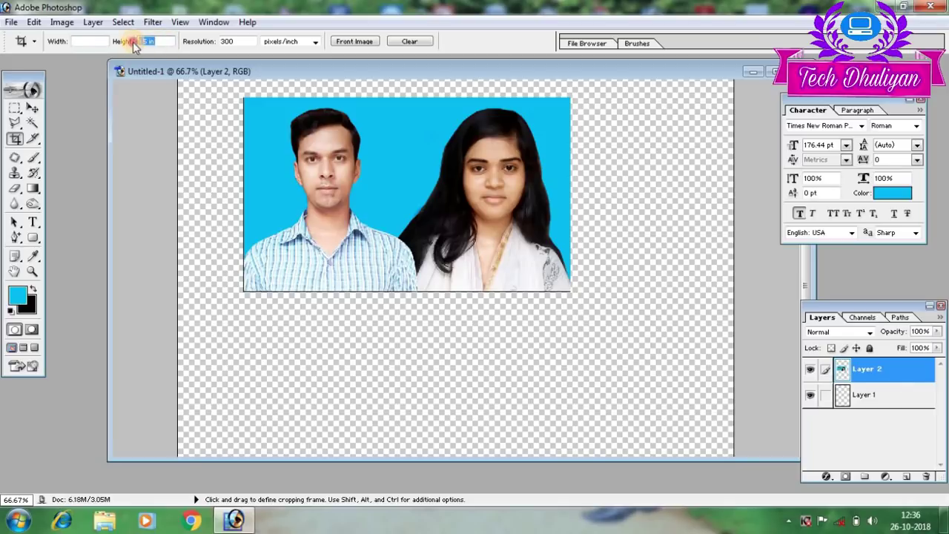
key("BackSpace")
left_click_drag(245, 100, 556, 285)
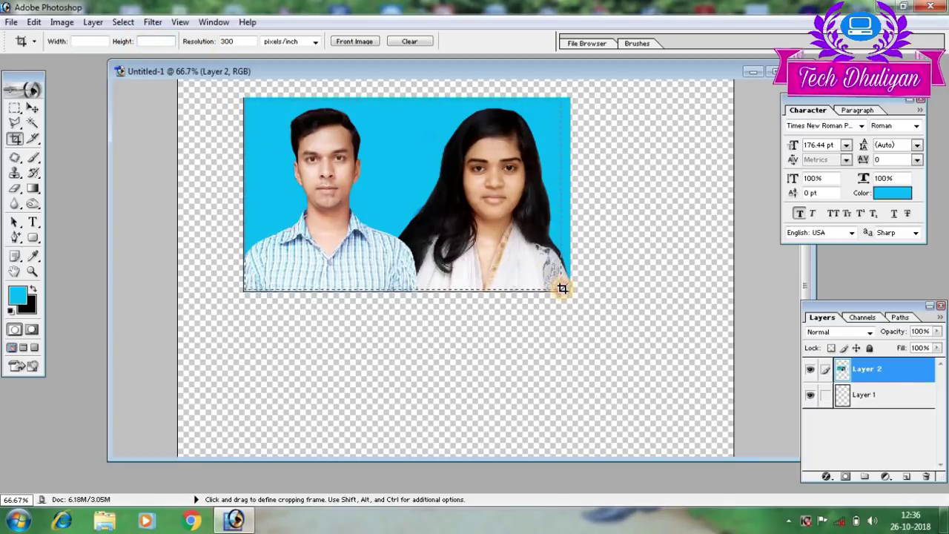
left_click_drag(556, 286, 565, 289)
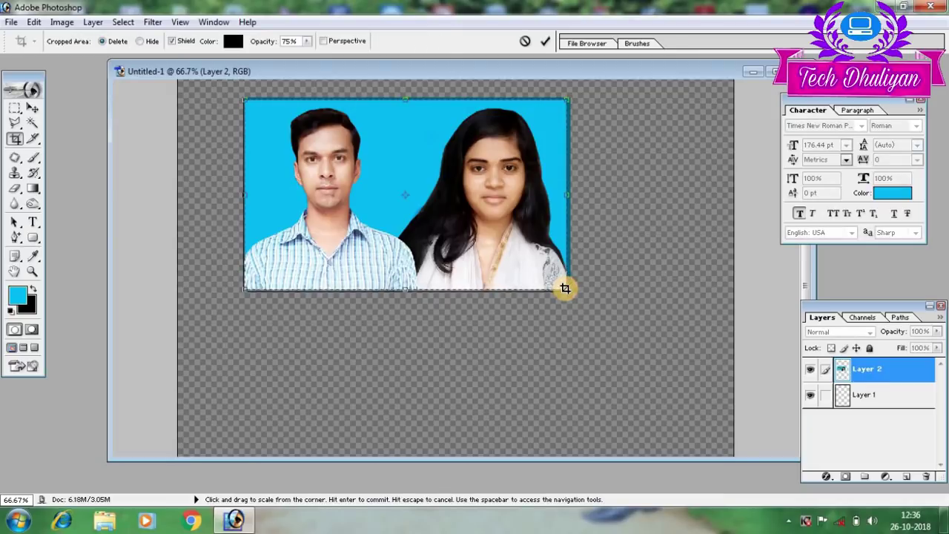
key("Return")
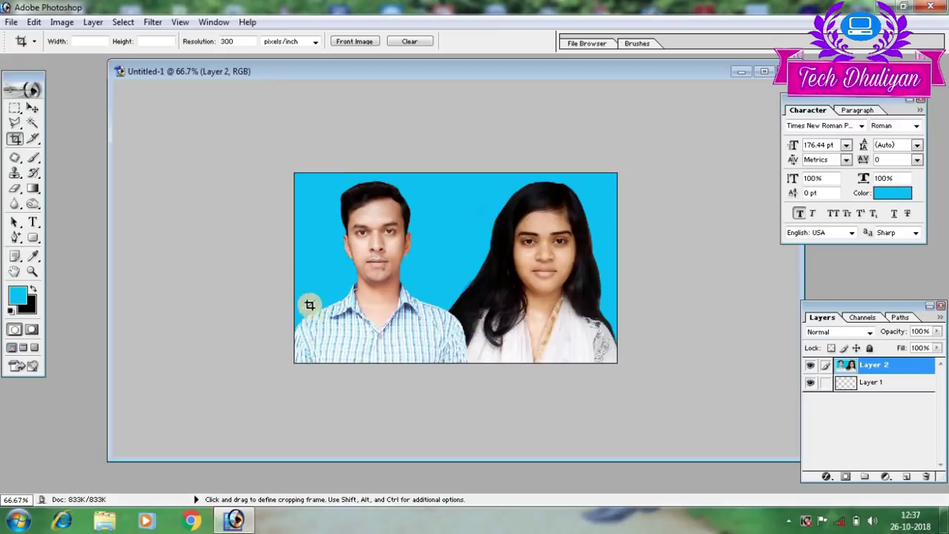
- Select the whole photo, apply a 2 px black Stroke border, and deselect
left_click(15, 110)
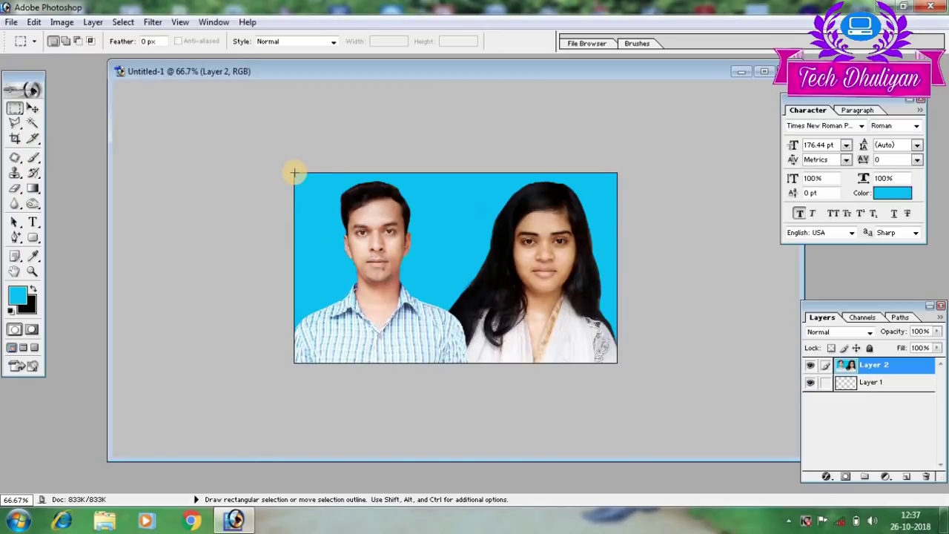
left_click_drag(294, 173, 615, 362)
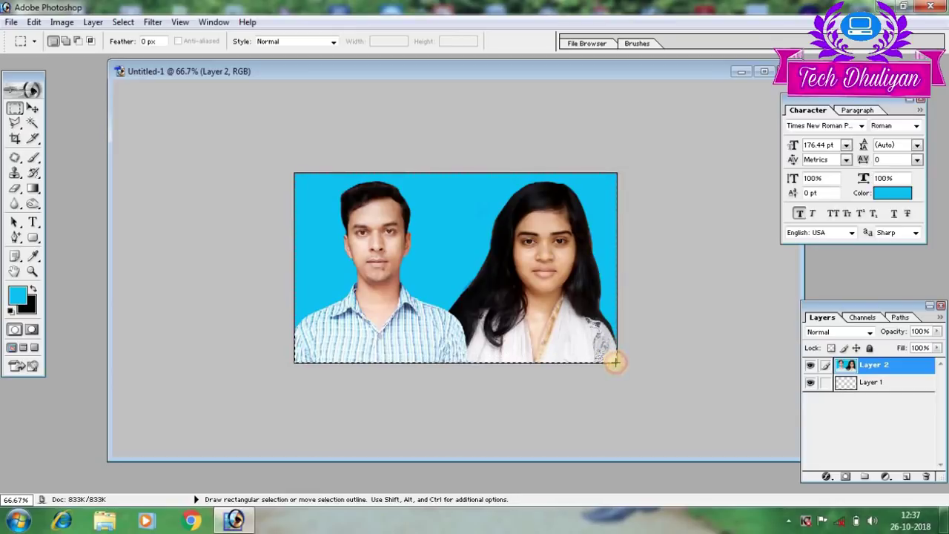
left_click_drag(614, 362, 616, 362)
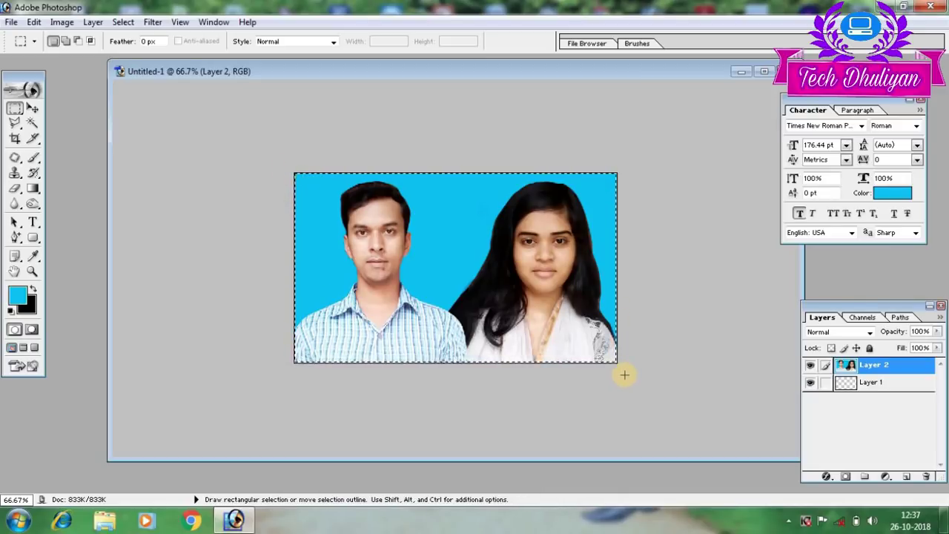
right_click(441, 272)
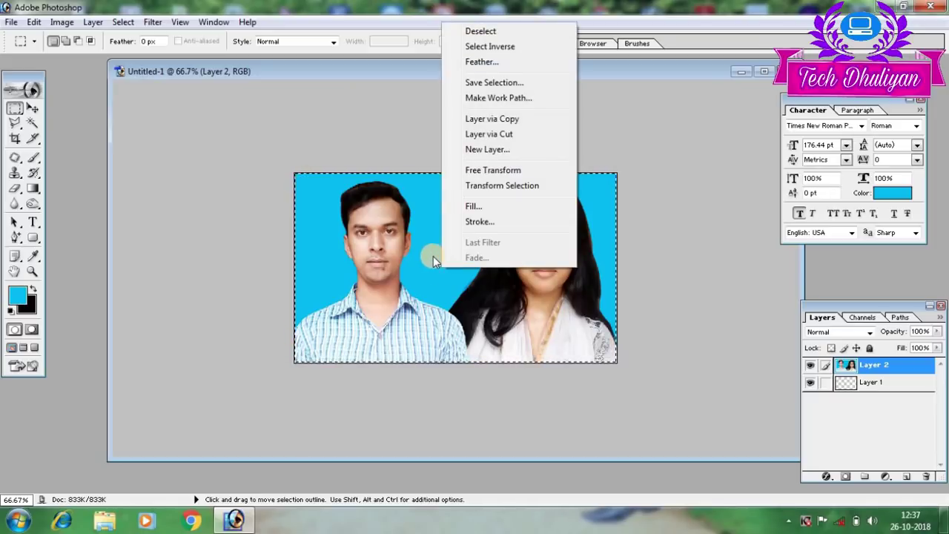
left_click(478, 221)
mouse_move(678, 160)
left_mouse_down()
mouse_move(527, 110)
mouse_move(525, 148)
left_mouse_up()
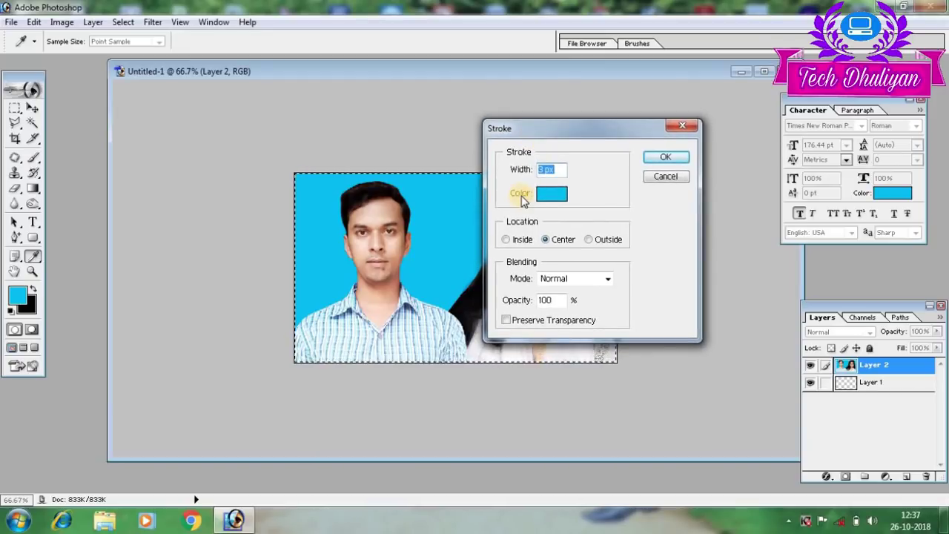
left_click(559, 192)
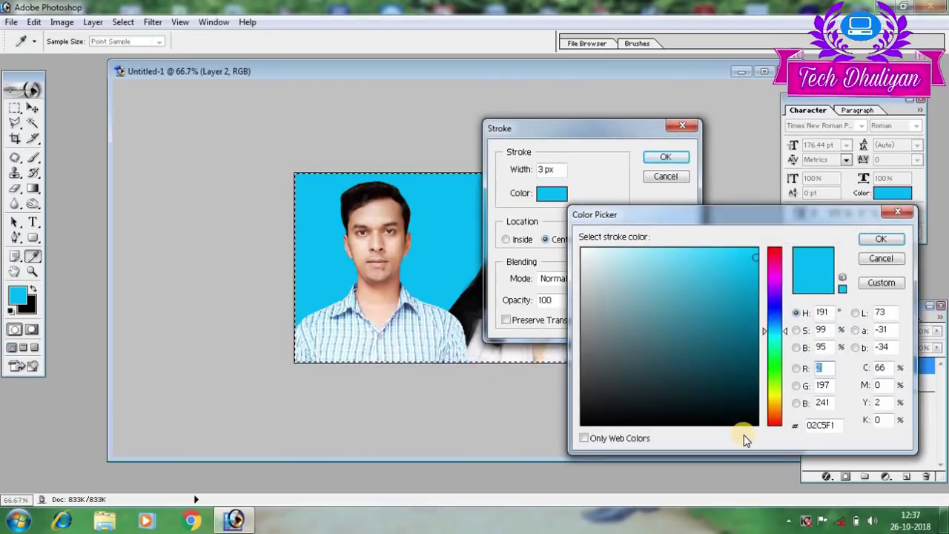
left_click(754, 423)
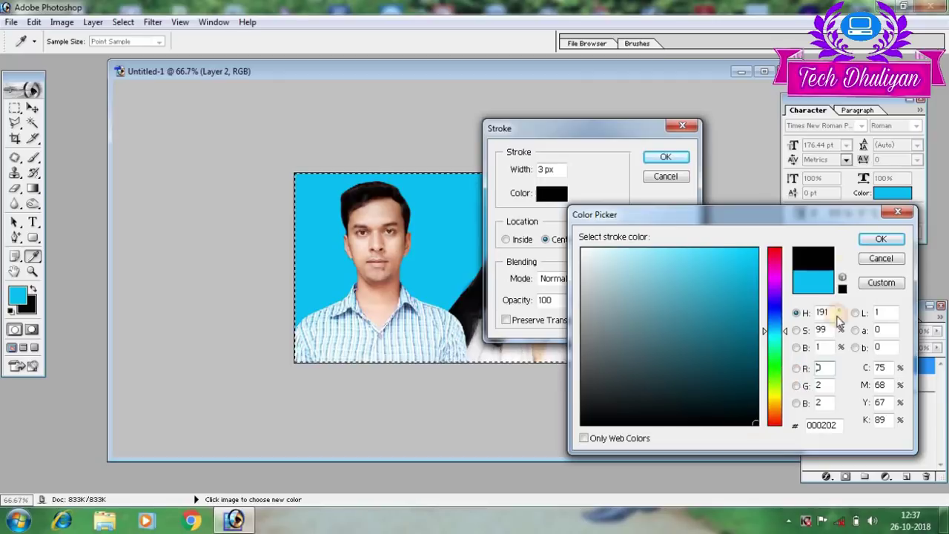
left_click(881, 239)
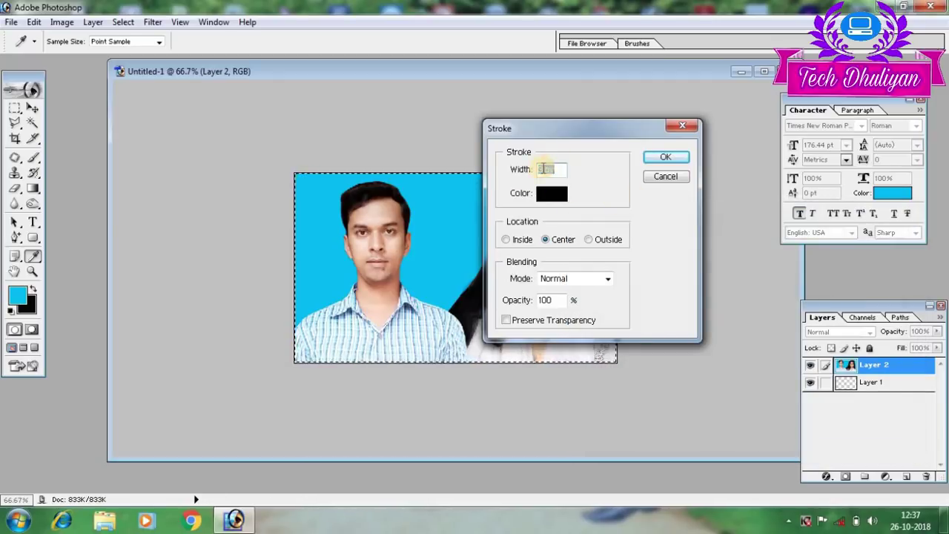
left_click(544, 169)
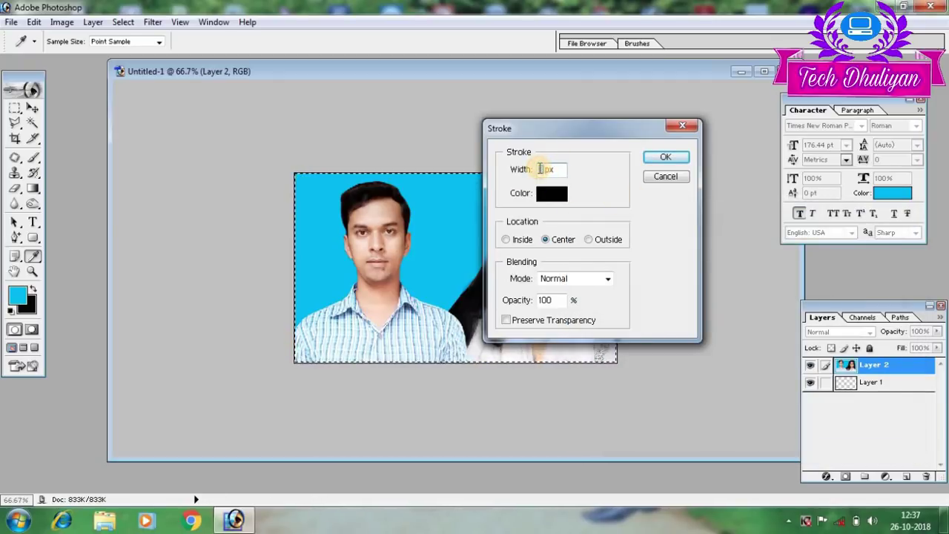
type("2")
left_click(663, 159)
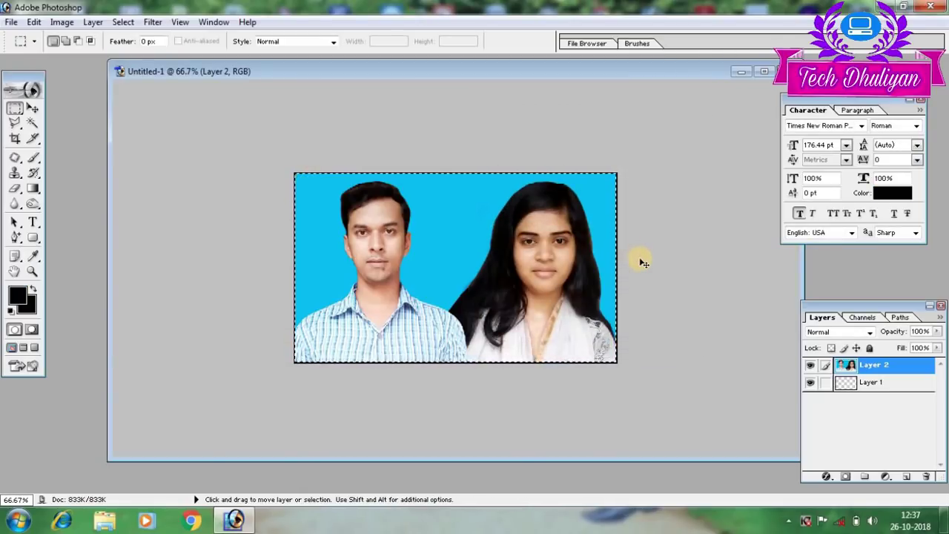
left_click(640, 259)
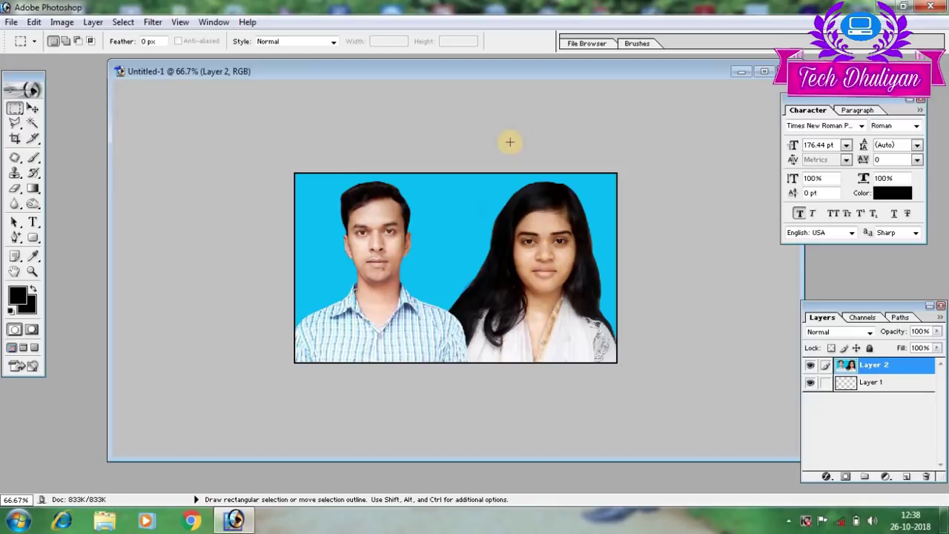
- Scale the bordered photo to about 47% × 42% in the canvas's top-left corner
left_click_drag(312, 73, 241, 69)
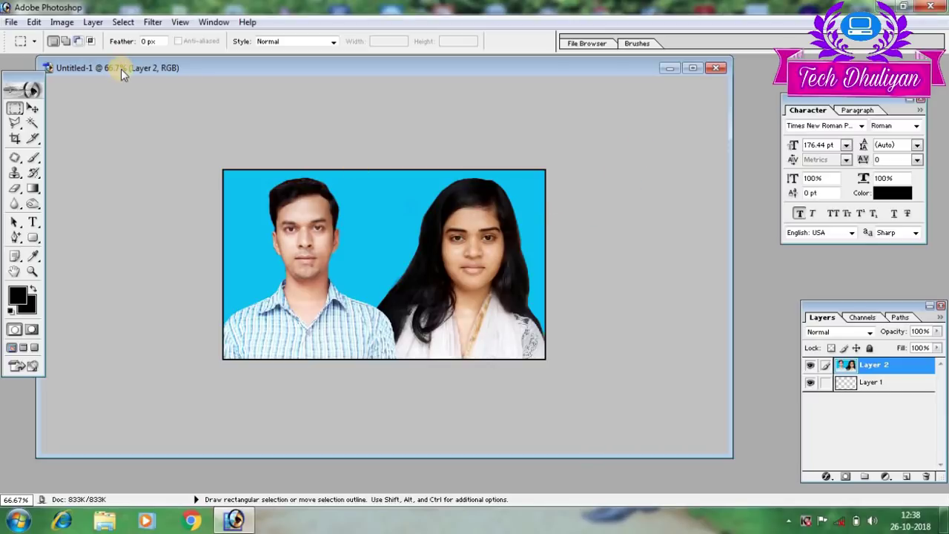
left_click_drag(121, 69, 192, 69)
key("ctrl+t")
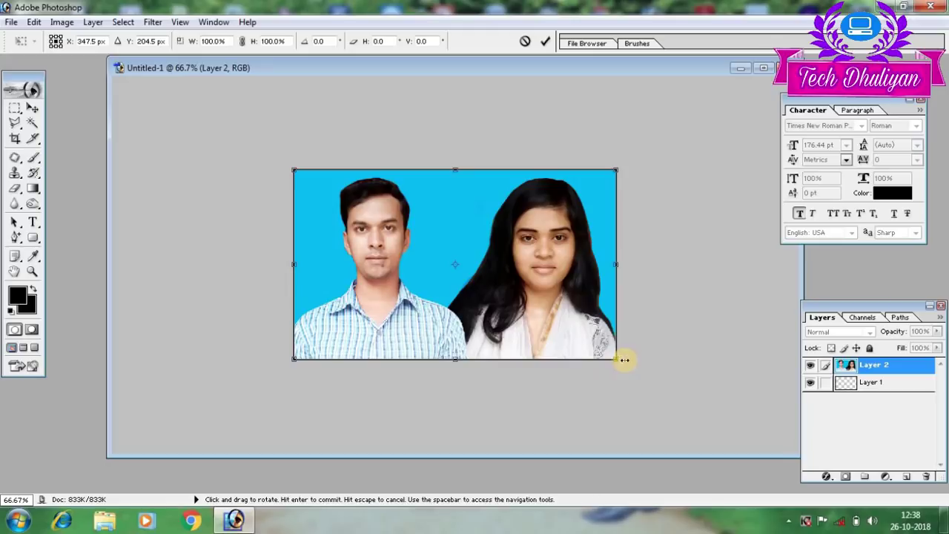
mouse_move(624, 360)
left_mouse_down()
mouse_move(501, 305)
mouse_move(489, 282)
mouse_move(443, 249)
left_mouse_up()
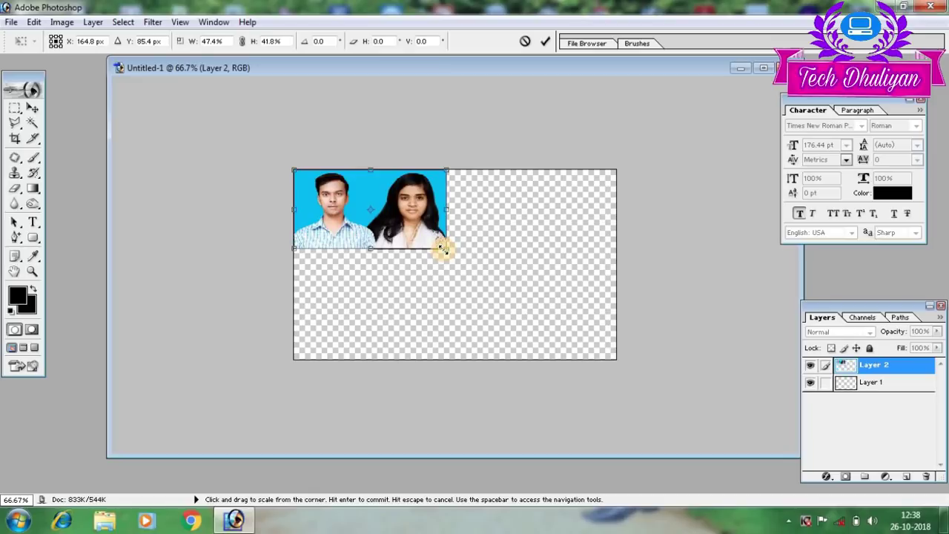
key("Return")
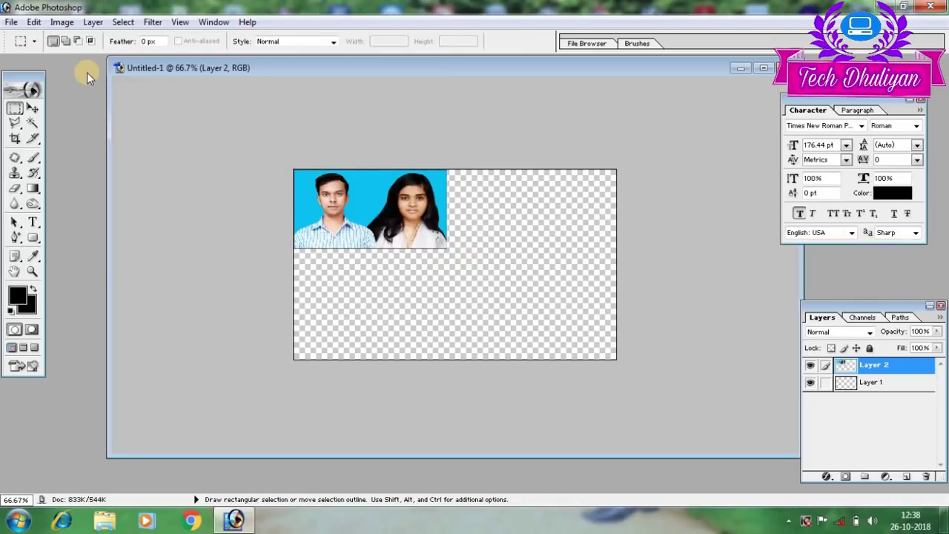
- Rotate the canvas 90° clockwise, then shorten the photo slightly and move it upper left
left_click(62, 24)
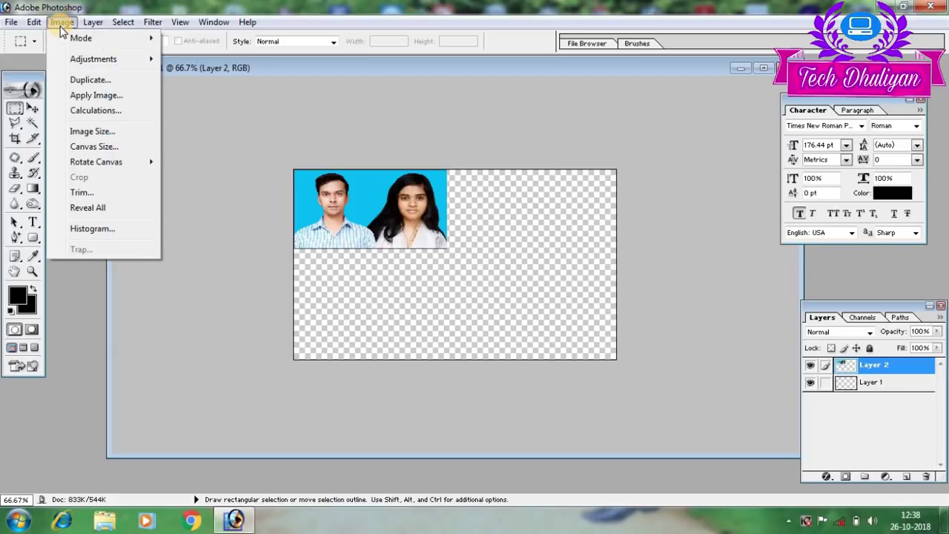
mouse_move(96, 161)
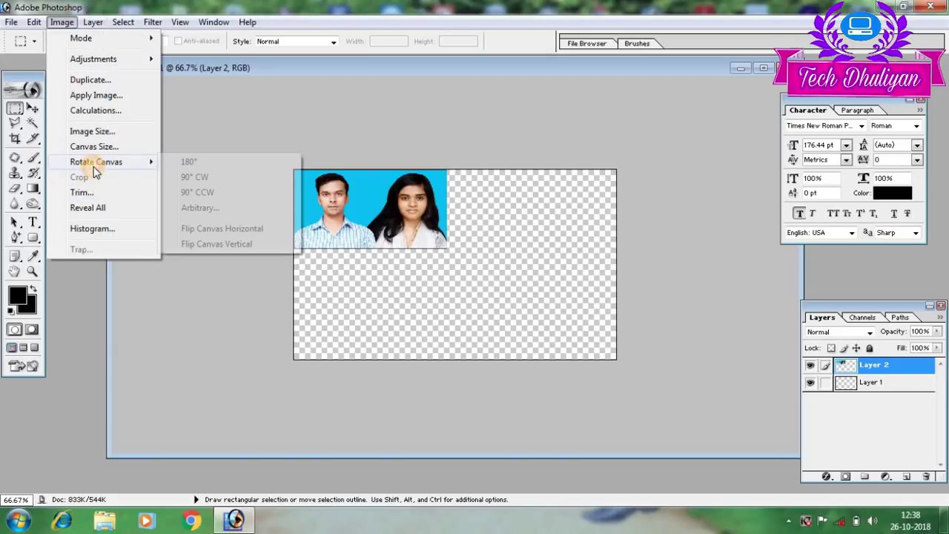
left_click(197, 178)
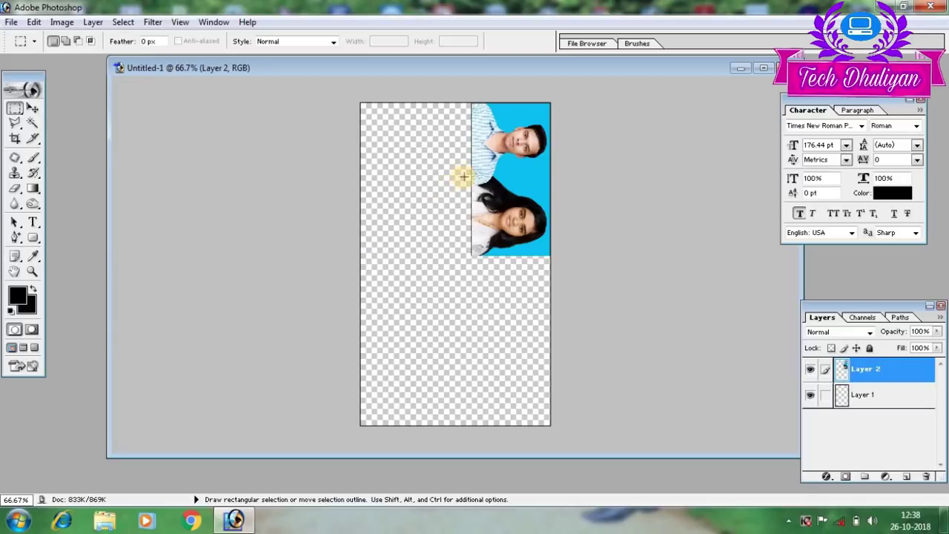
left_click(33, 108)
left_click_drag(528, 185, 469, 218)
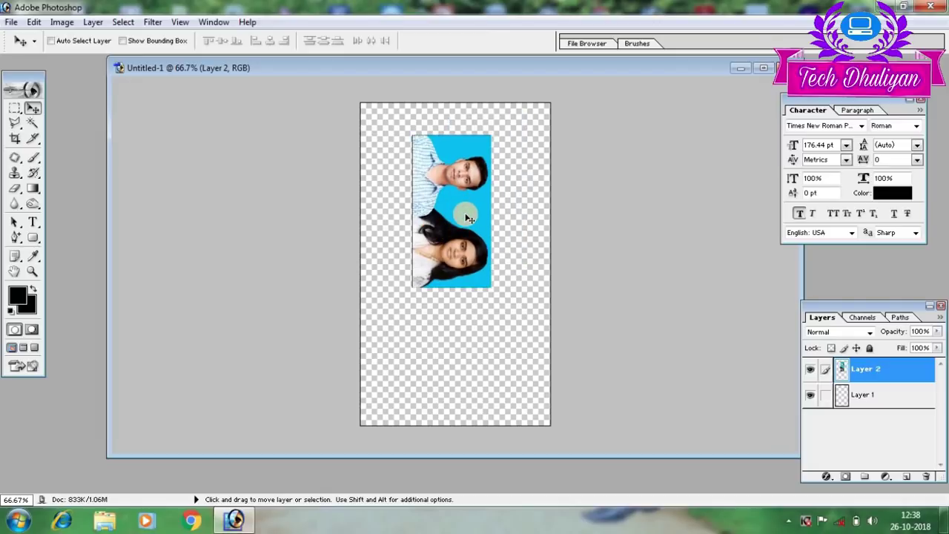
key("ctrl+t")
left_click_drag(491, 286, 487, 243)
key("Return")
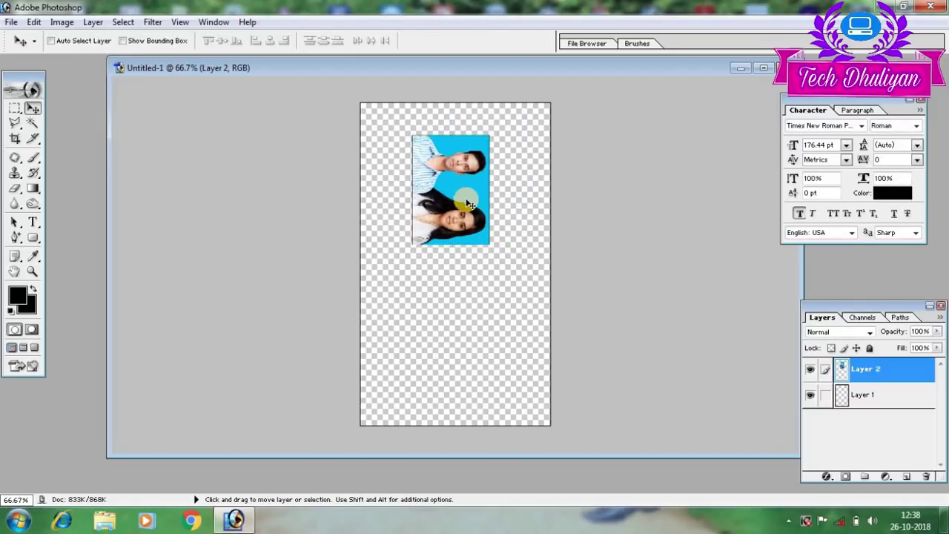
left_click_drag(407, 181, 378, 178)
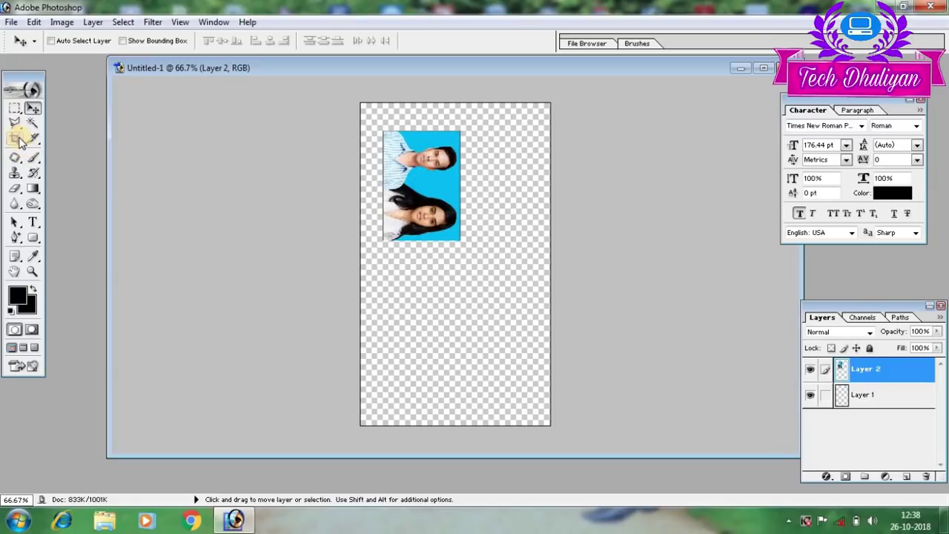
- Crop the canvas to a 1.2 × 1.4 in frame around the photo
left_click(14, 141)
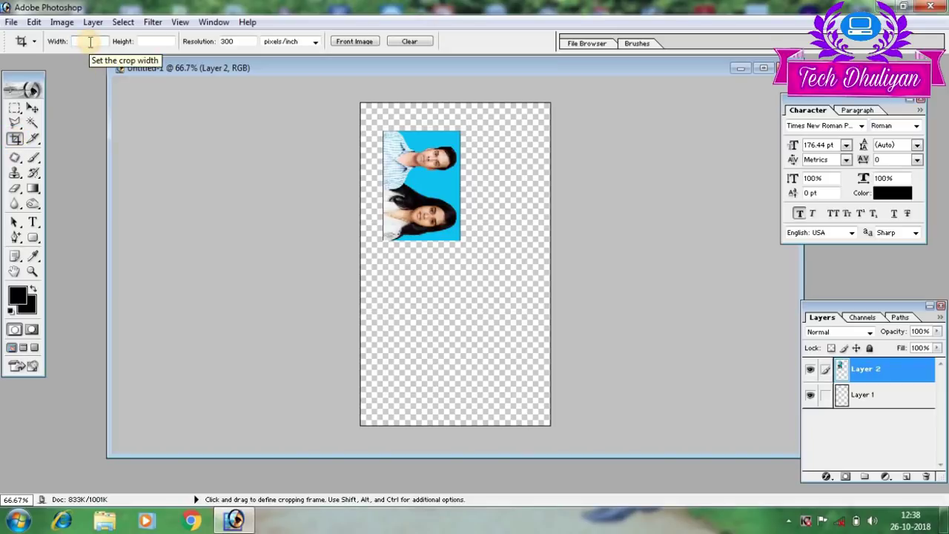
left_click(90, 42)
type("1.2")
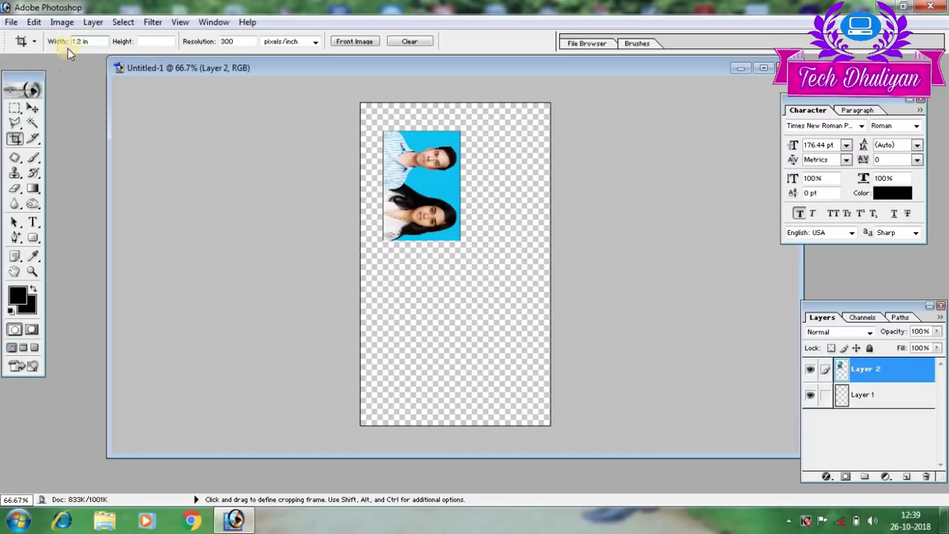
left_click(143, 43)
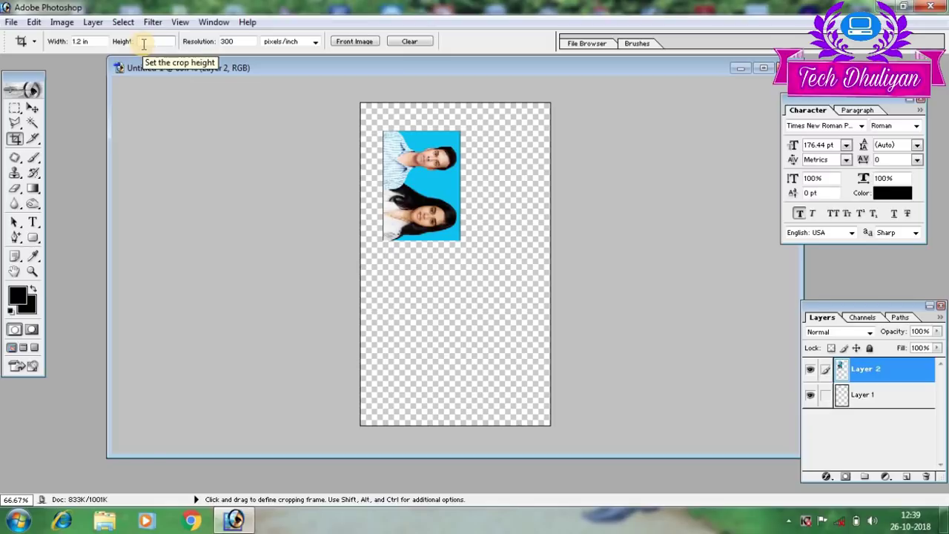
left_click(144, 44)
type("1.4")
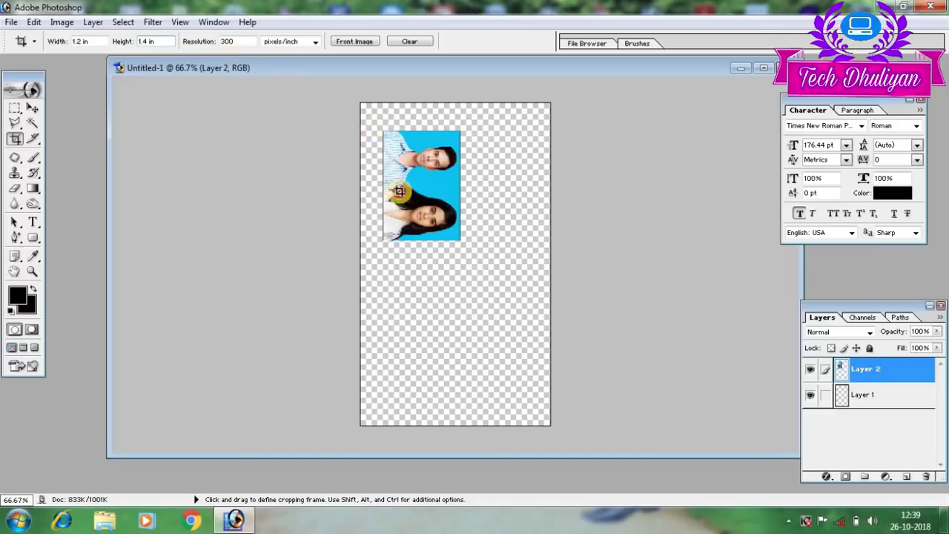
left_click_drag(375, 130, 477, 304)
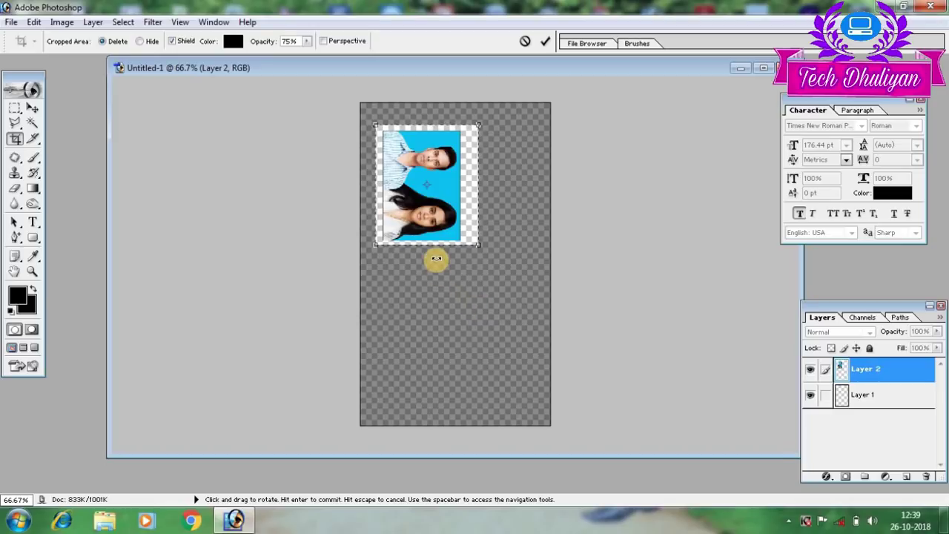
key("Return")
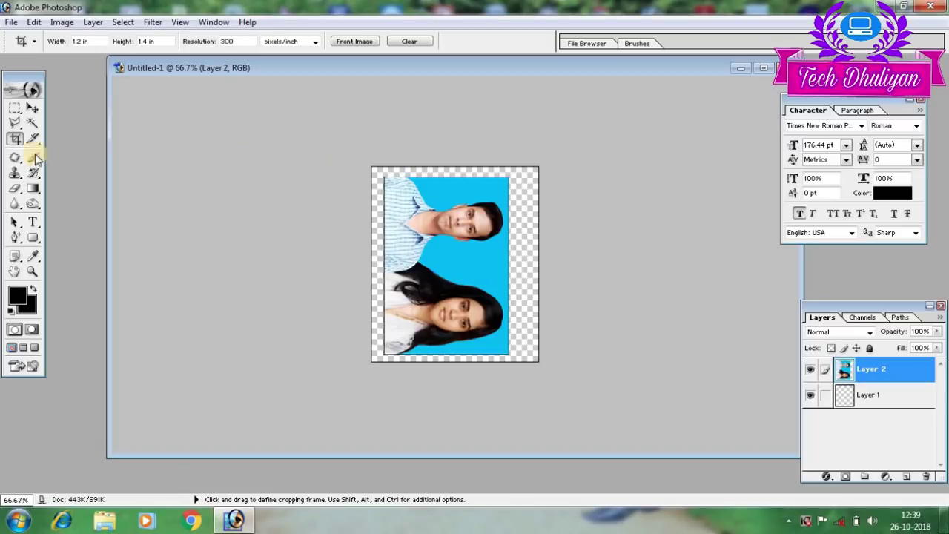
- Enlarge the photo layer to fill the cropped canvas with no transparent margins
left_click(31, 110)
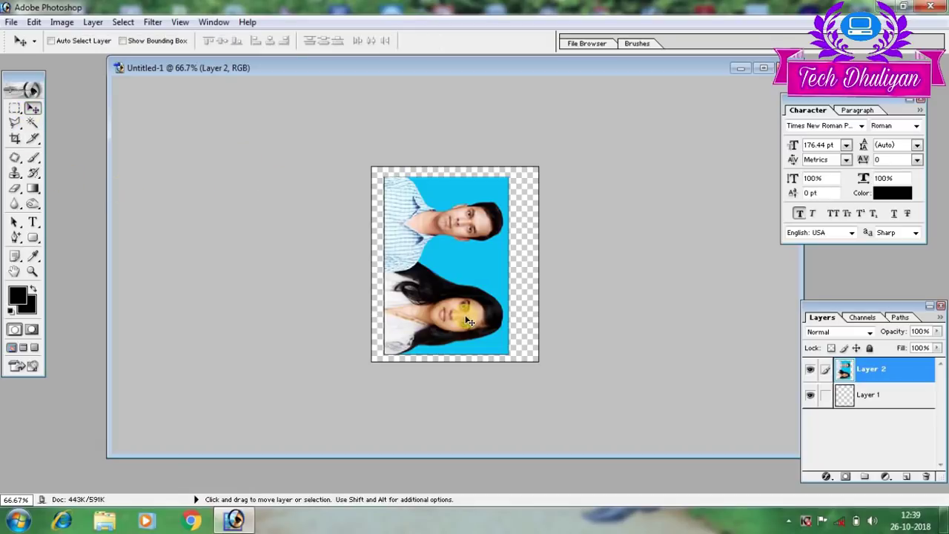
key("ctrl+t")
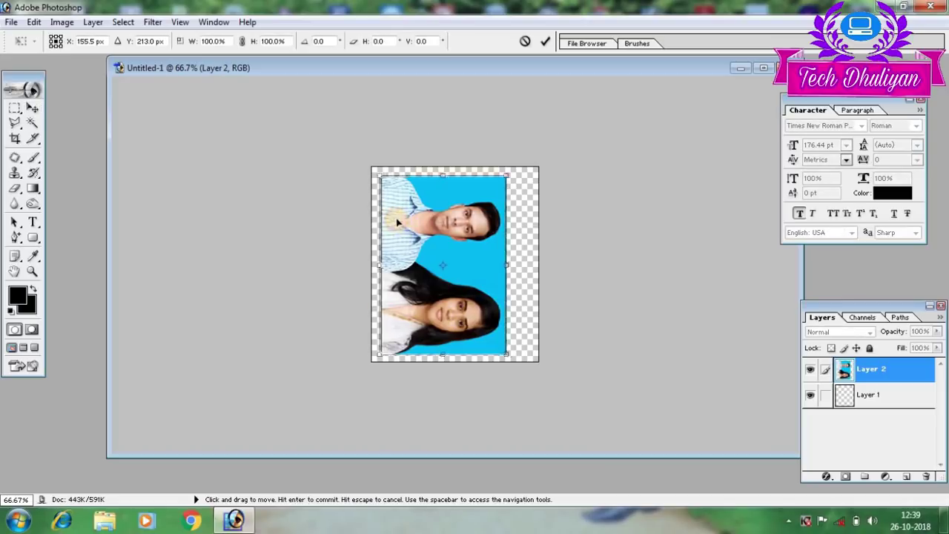
left_click_drag(404, 222, 393, 213)
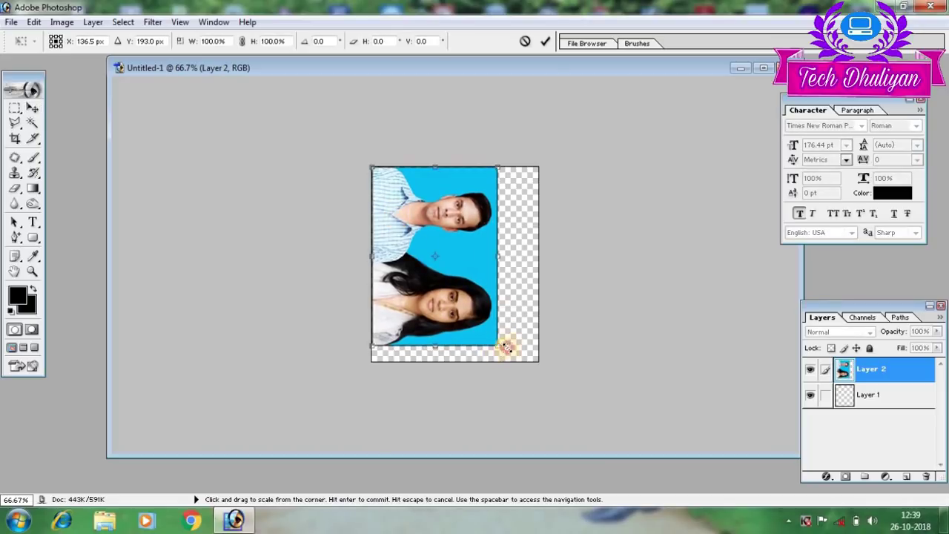
left_click_drag(497, 351, 533, 360)
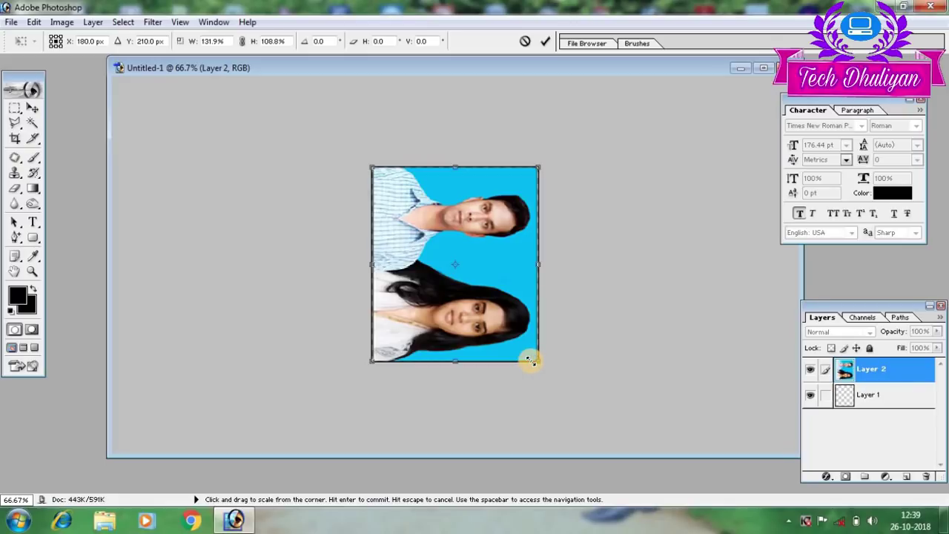
key("Return")
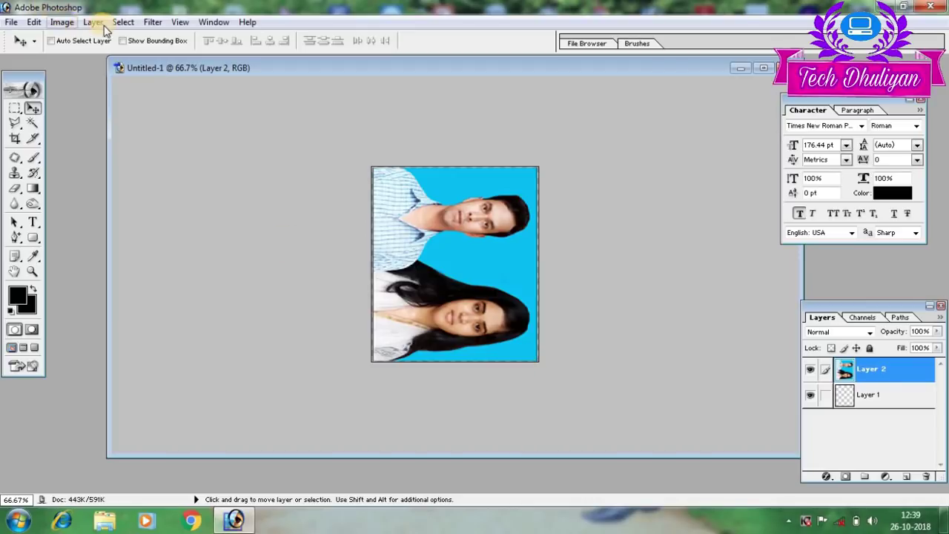
- Rotate the canvas 90° counter-clockwise via Image > Rotate Canvas so the couple stands upright
left_click(62, 22)
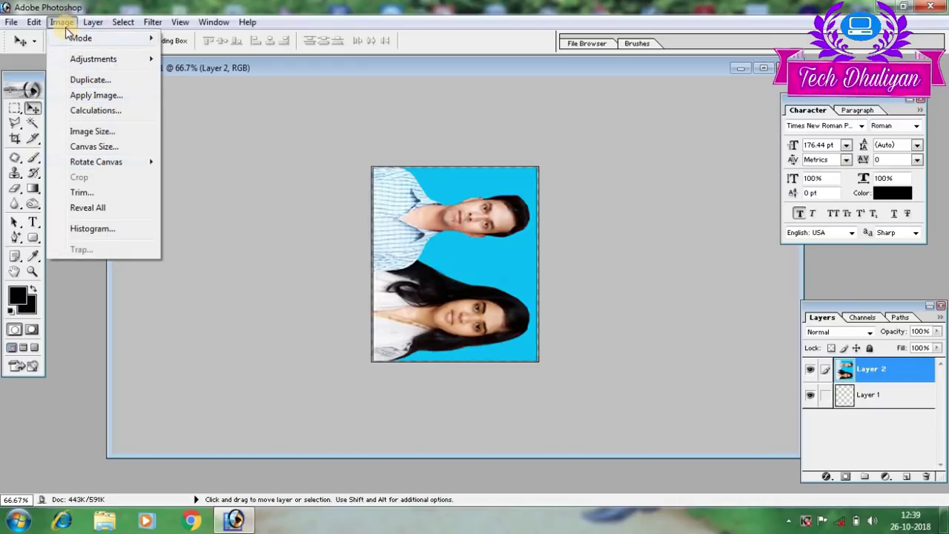
mouse_move(97, 161)
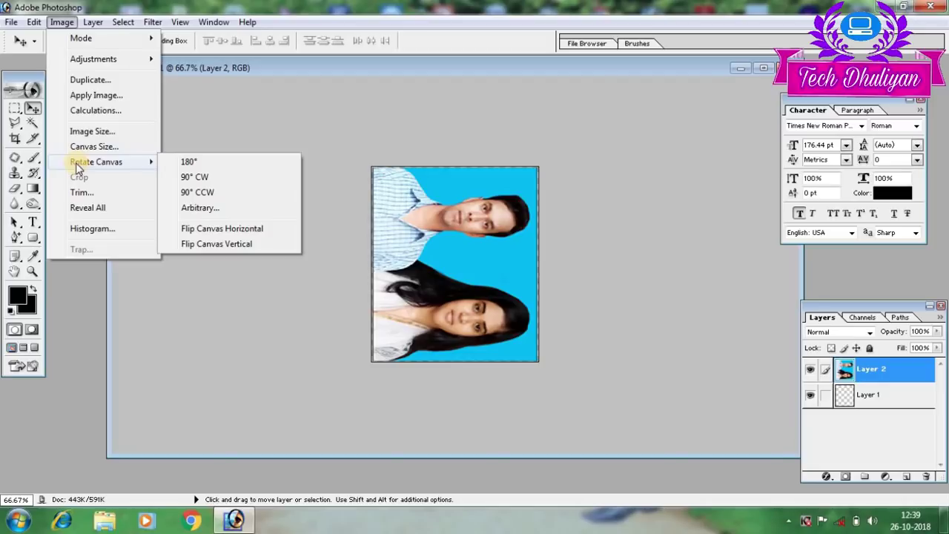
left_click(187, 193)
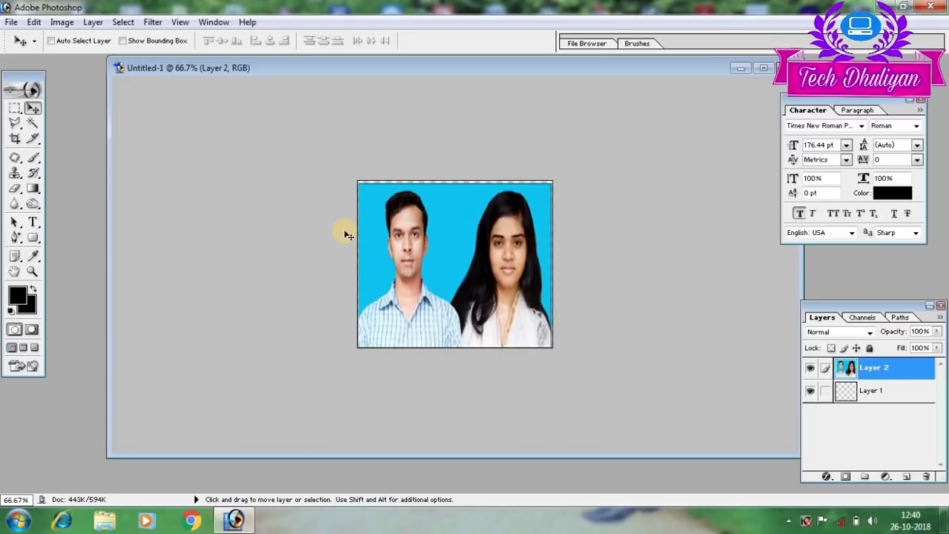
- Shorten the photo to about 88% height, nudge it up, and resize the document window
key("ctrl+t")
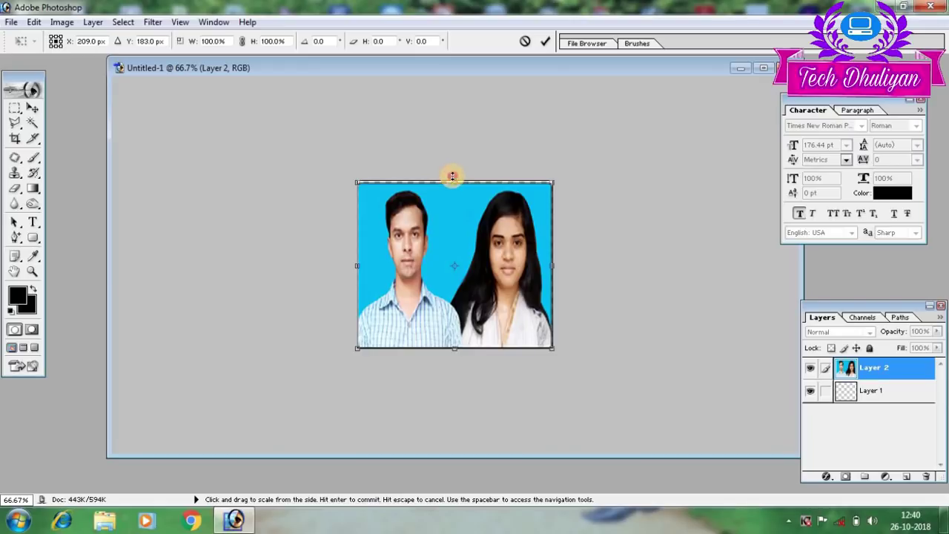
left_click_drag(452, 178, 453, 176)
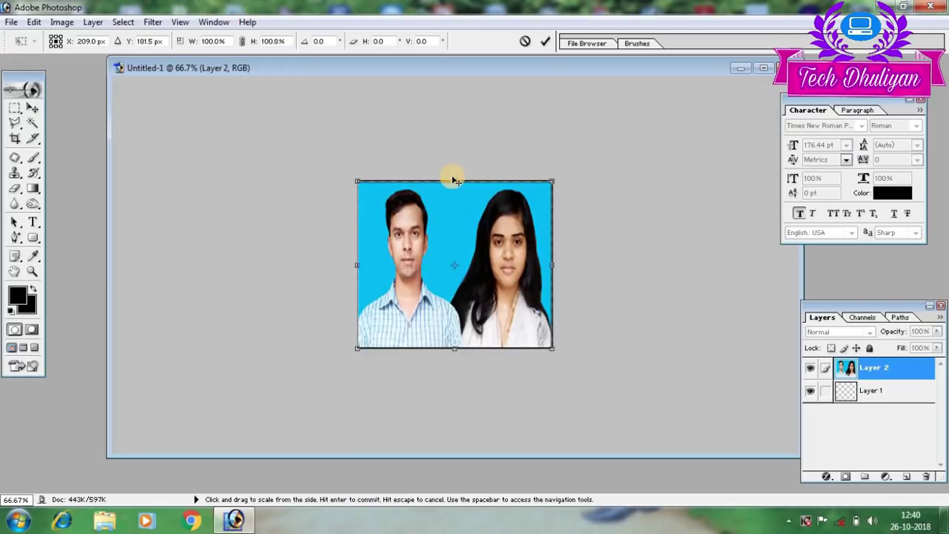
key("Return")
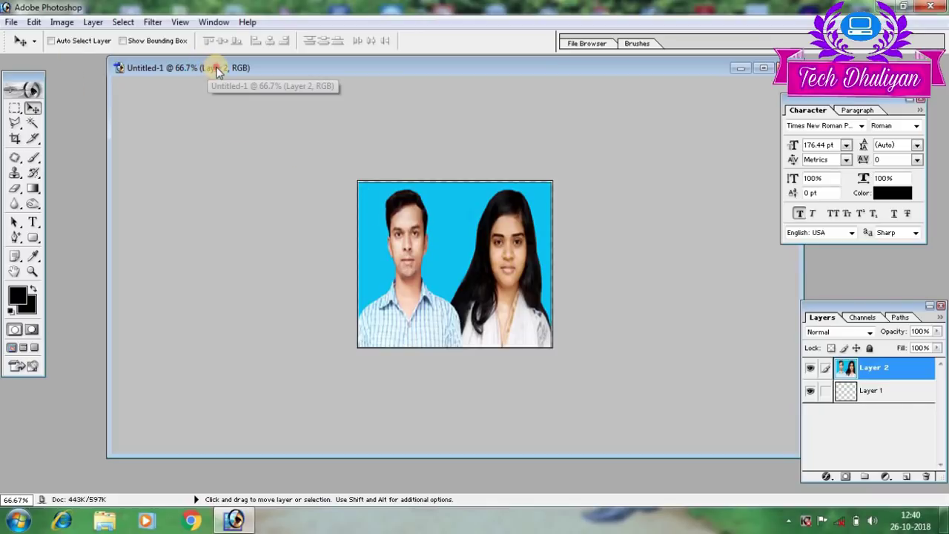
key("ctrl+t")
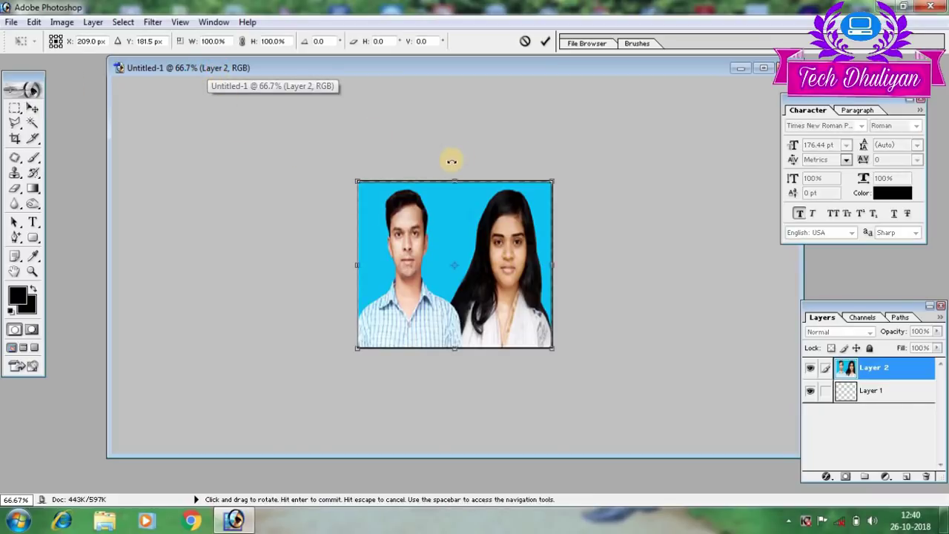
left_click_drag(454, 181, 456, 198)
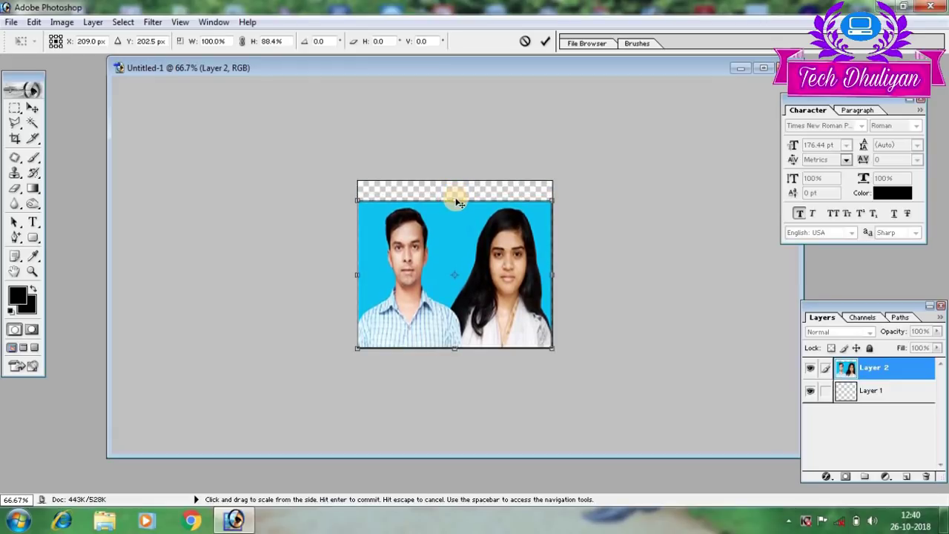
key("Return")
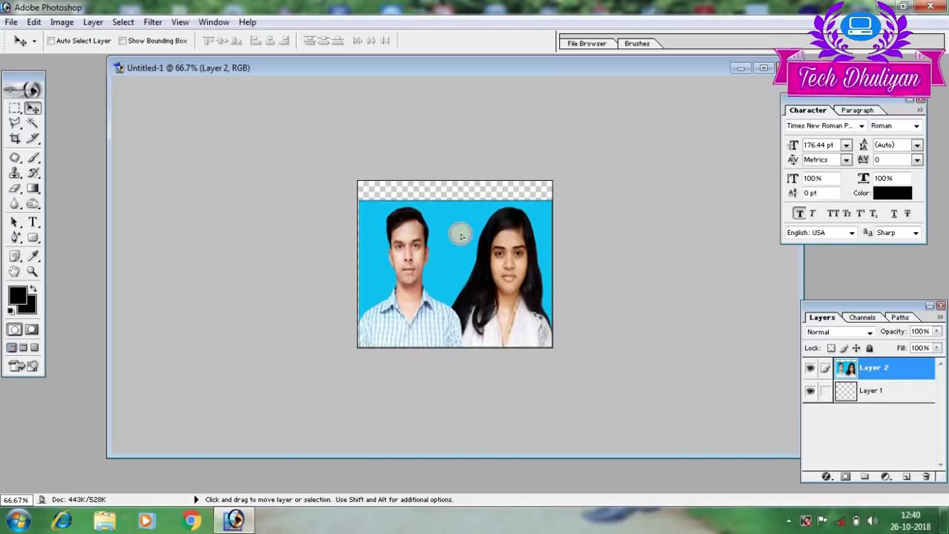
left_click_drag(461, 236, 464, 230)
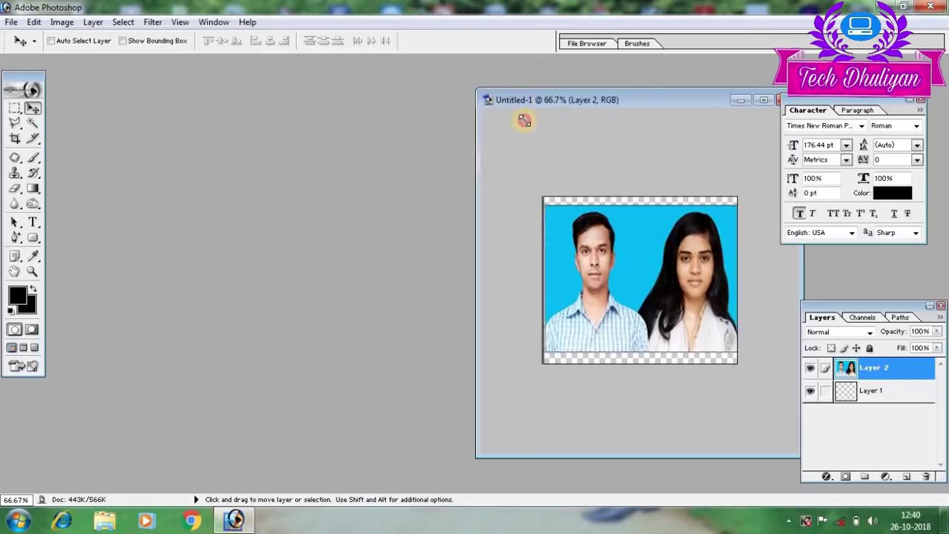
left_click_drag(107, 59, 502, 170)
left_click_drag(609, 133, 606, 102)
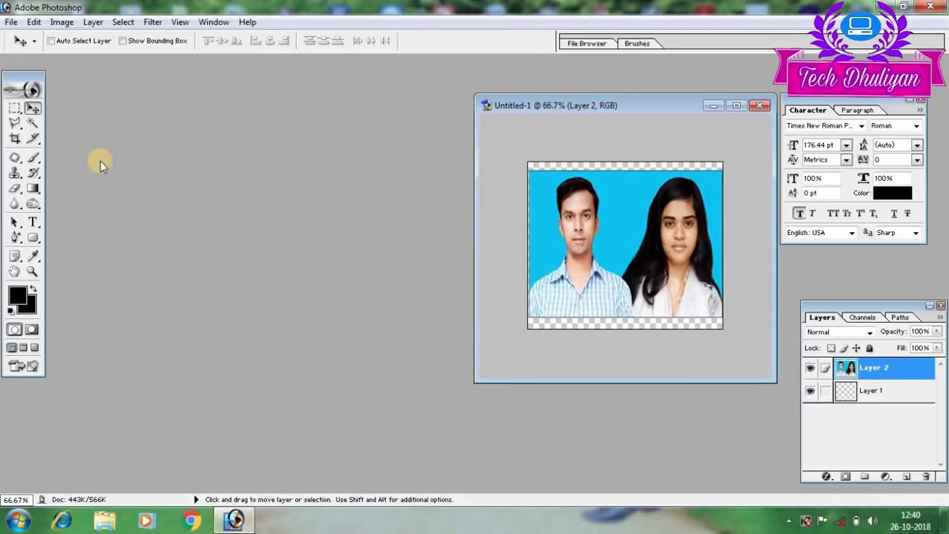
- Create a new A4 document (210 × 297 mm, 300 pixels/inch) with a White background
left_click(11, 22)
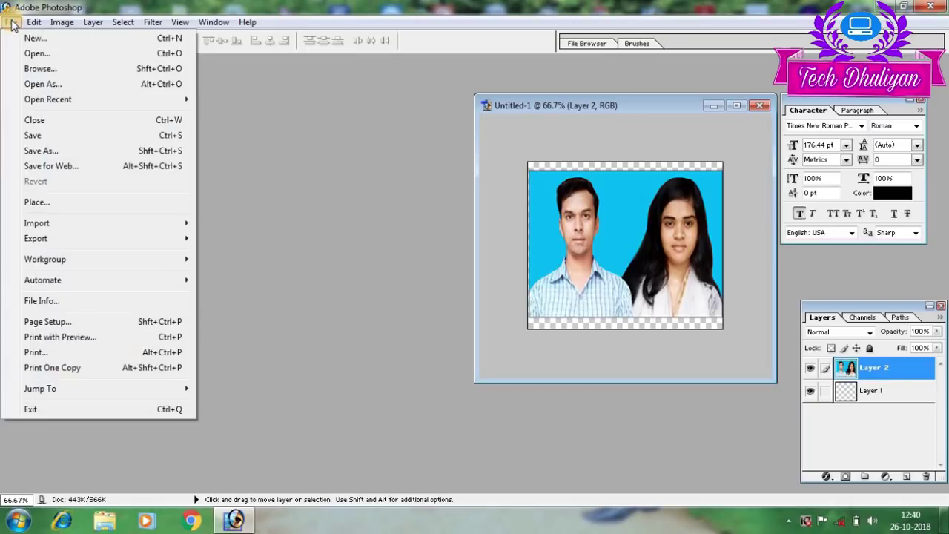
left_click(29, 38)
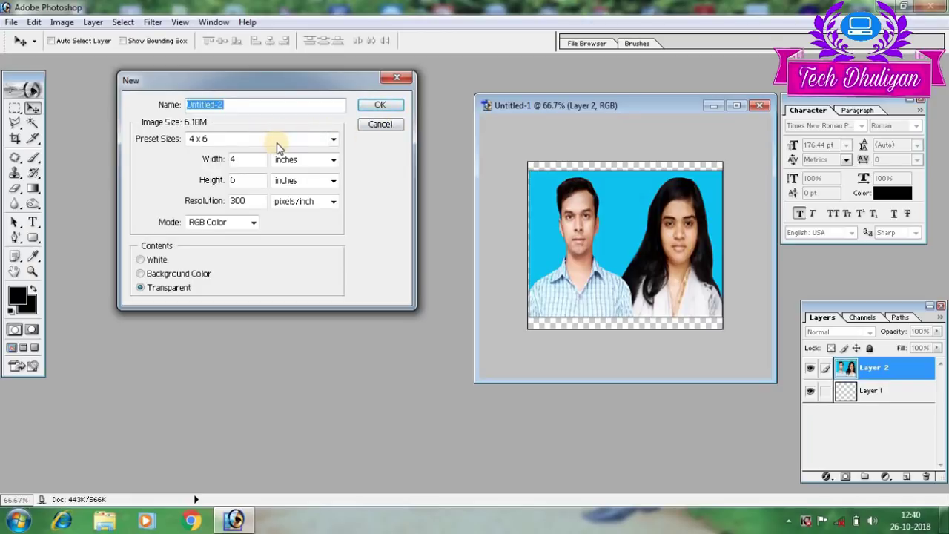
left_click(275, 143)
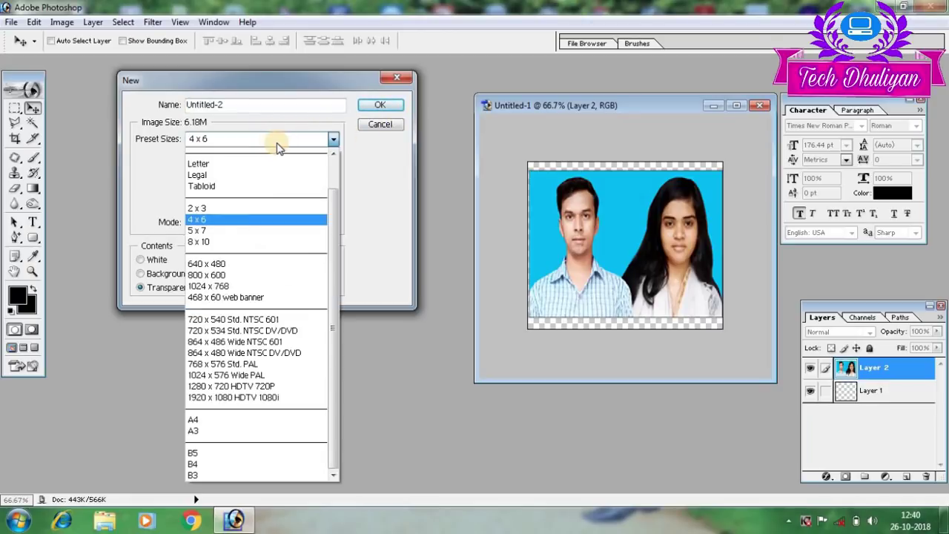
left_click(205, 419)
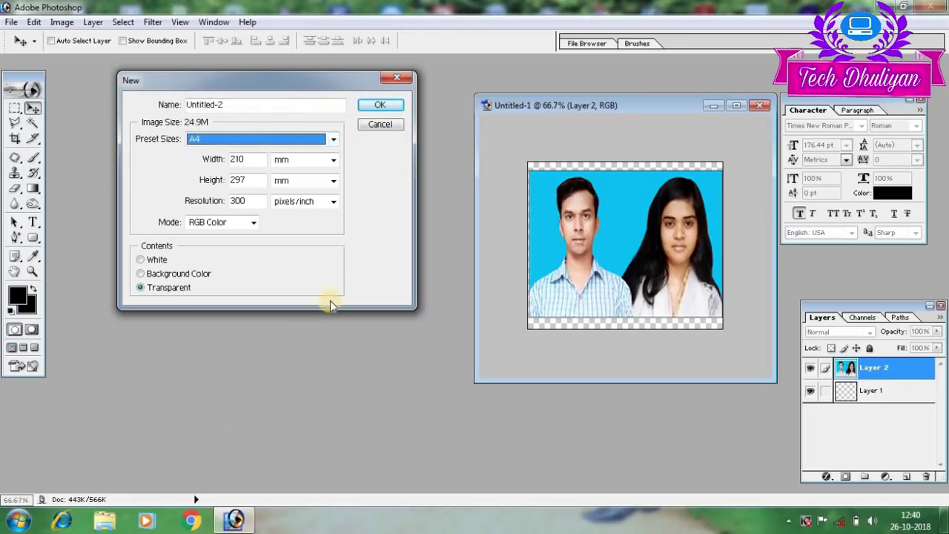
left_click(141, 259)
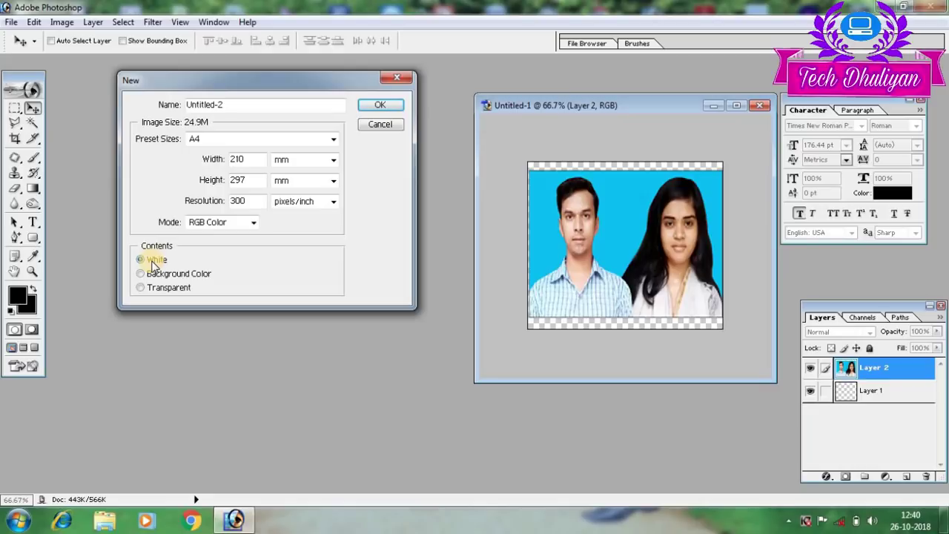
left_click(380, 108)
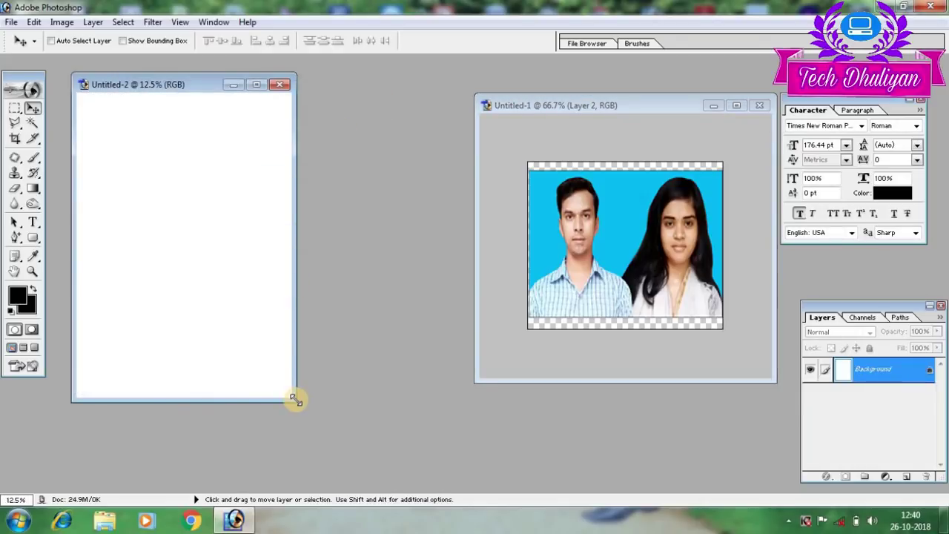
- Enlarge the Untitled-2 window and zoom it to 33.3%, then make Untitled-1 active
mouse_move(297, 398)
left_mouse_down()
mouse_move(472, 446)
mouse_move(619, 467)
left_mouse_up()
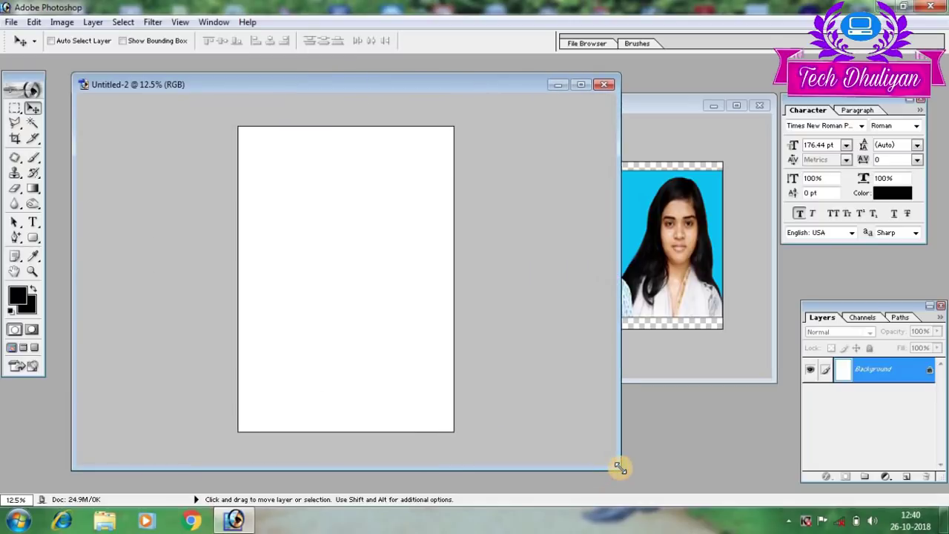
key("ctrl+plus")
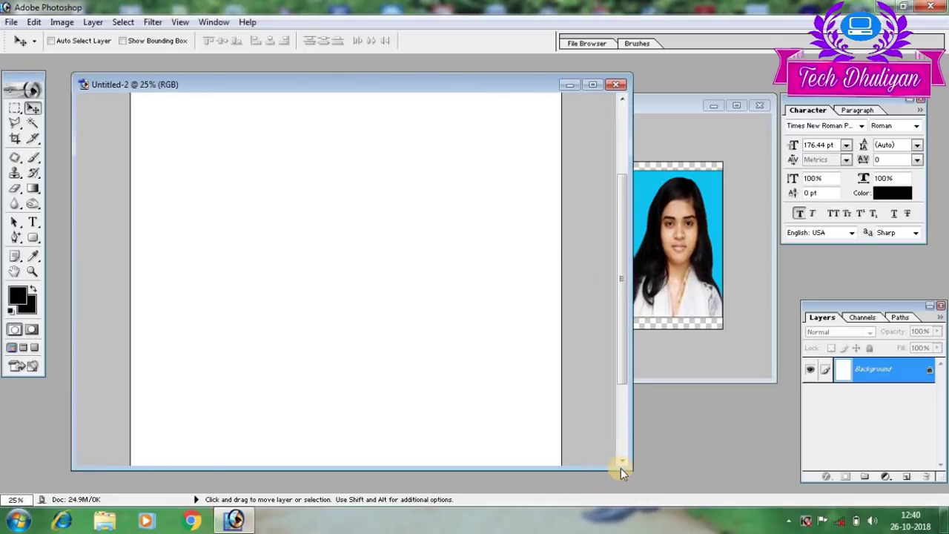
key("ctrl+plus")
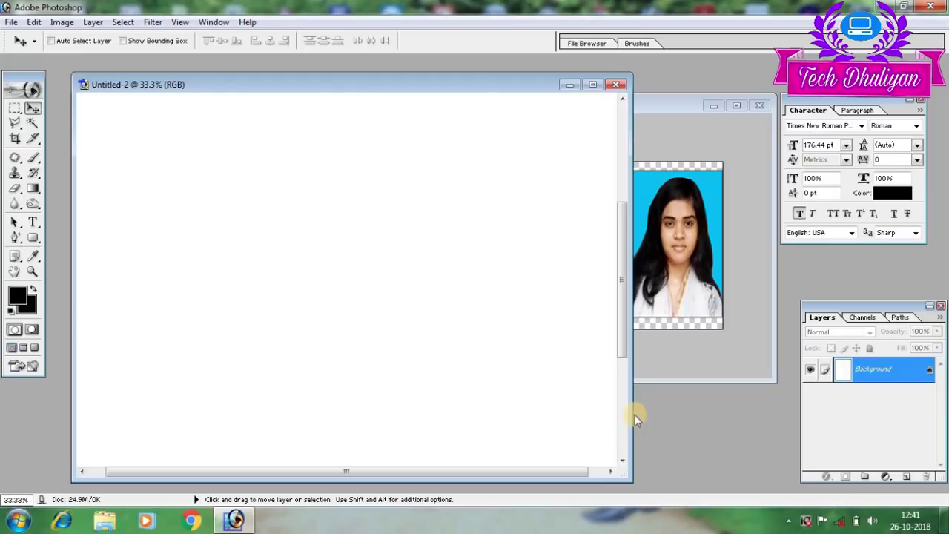
left_click_drag(632, 404, 683, 418)
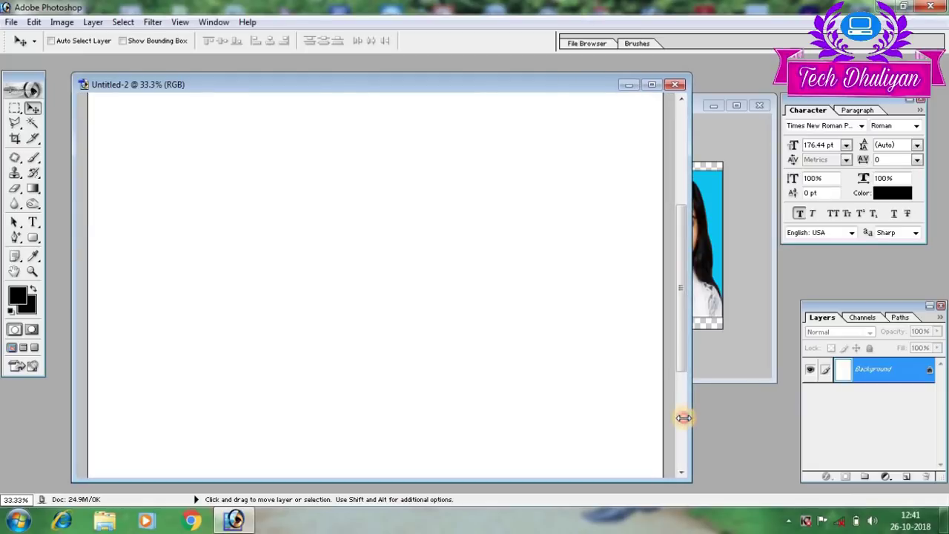
left_click(734, 355)
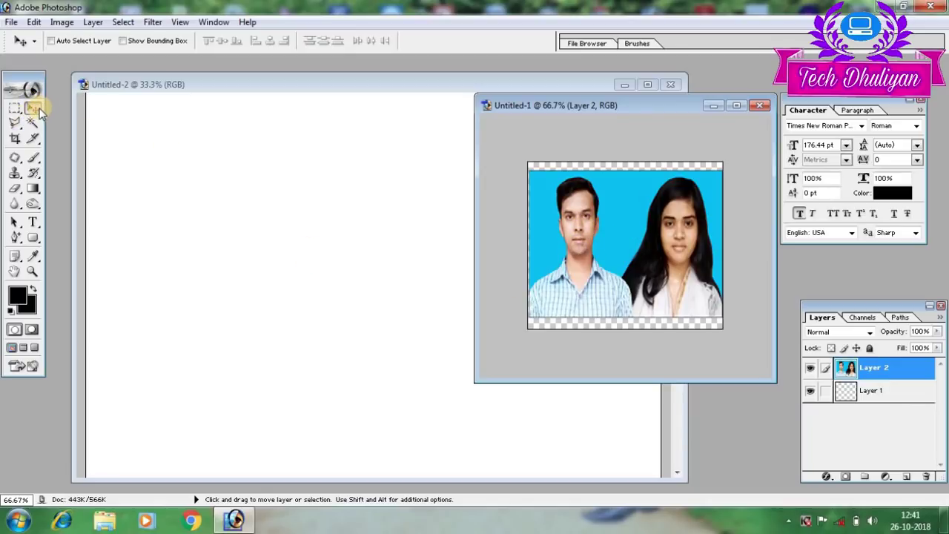
- Copy the couple photo onto Untitled-2, scale it up slightly, and place it top-left
mouse_move(630, 276)
left_mouse_down()
mouse_move(311, 370)
mouse_move(206, 182)
mouse_move(155, 134)
left_mouse_up()
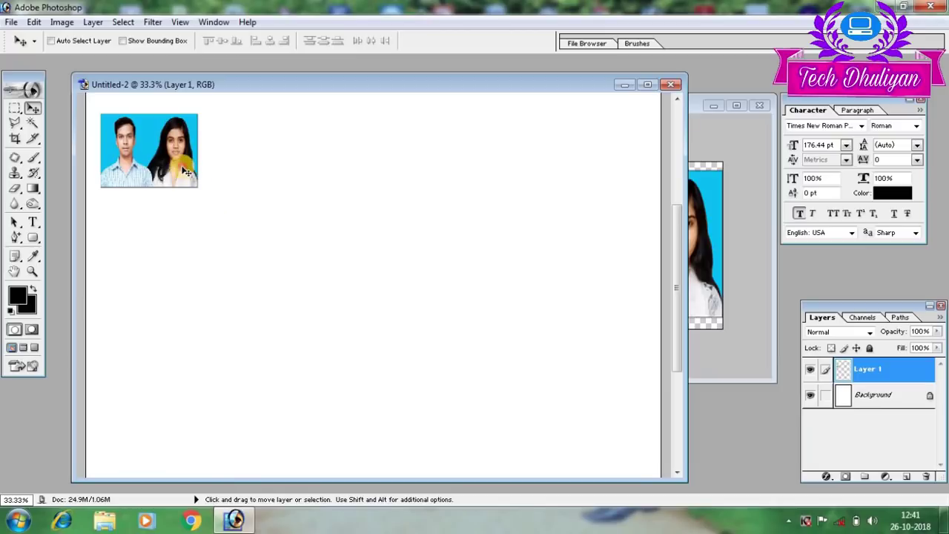
left_click_drag(181, 167, 183, 169)
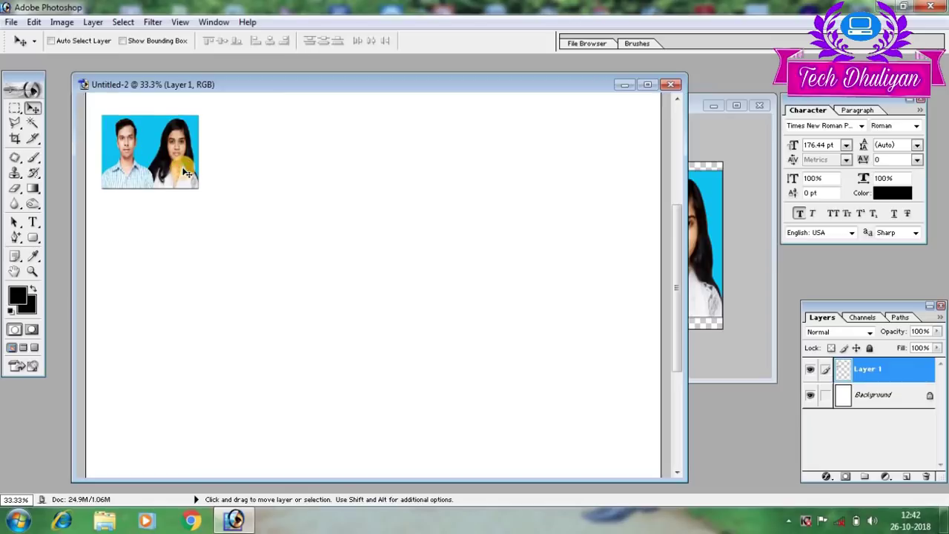
key("ctrl+t")
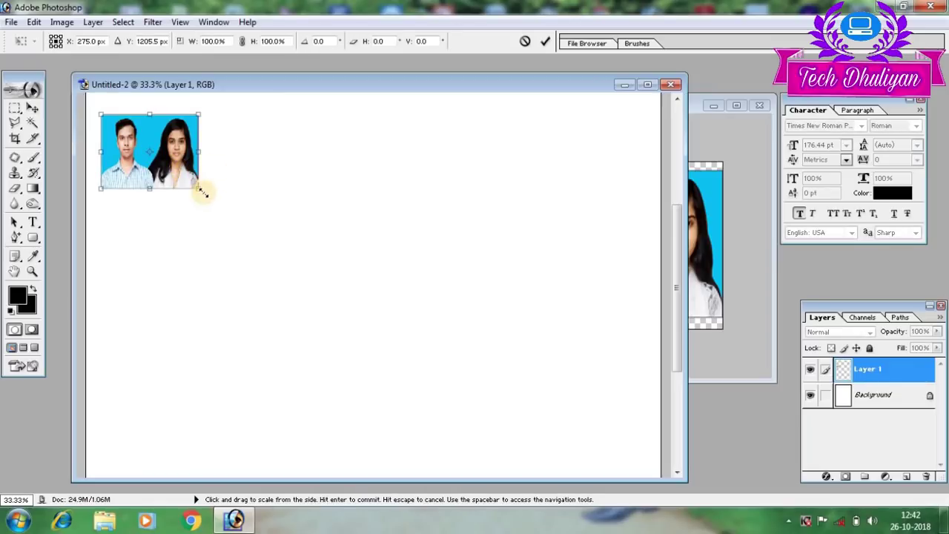
left_click_drag(201, 191, 218, 195)
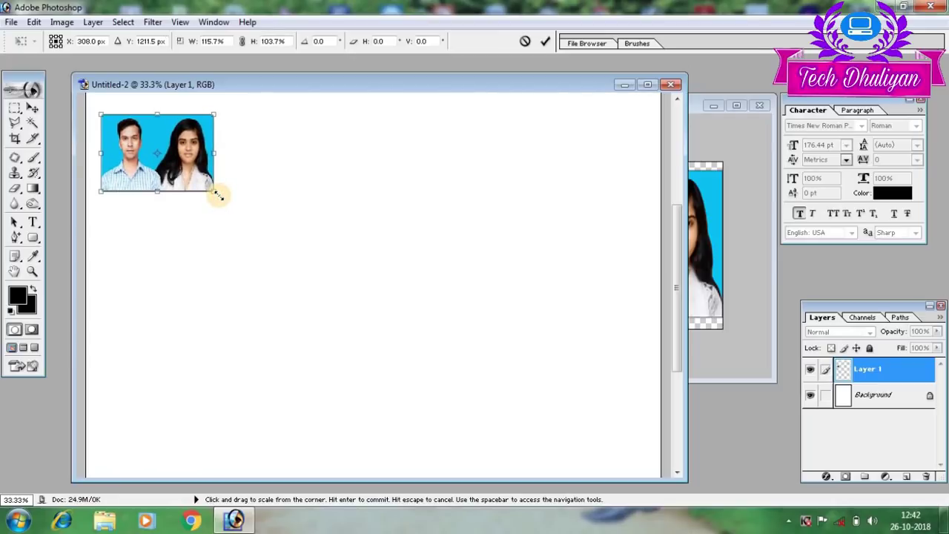
key("Return")
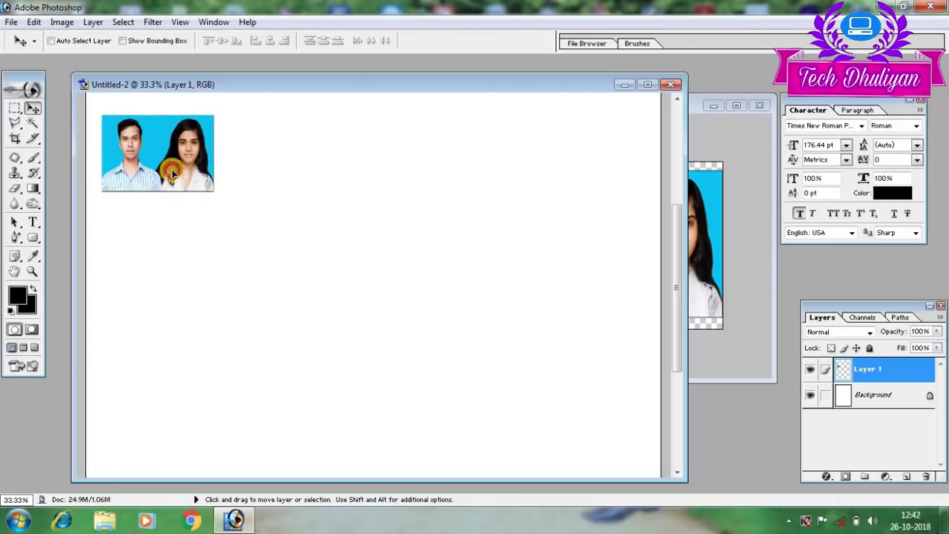
left_click_drag(166, 164, 178, 173)
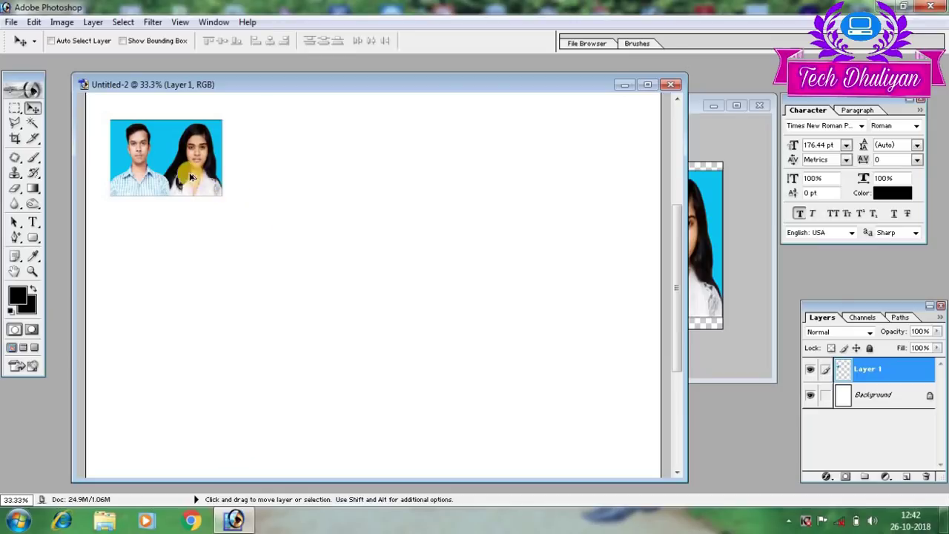
- Alt-drag copies of the photo into three rows of four across the page
mouse_move(168, 164)
left_mouse_down()
mouse_move(286, 214)
mouse_move(294, 155)
left_mouse_up()
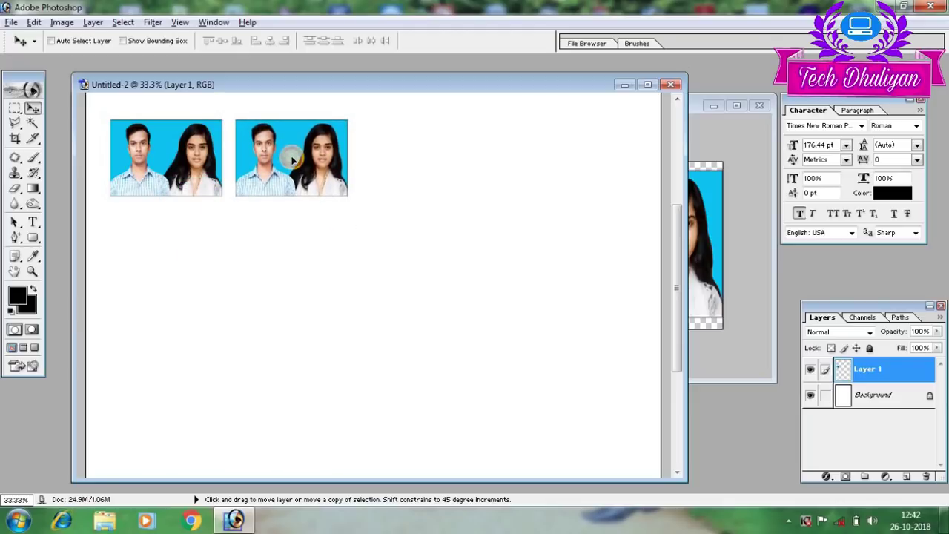
left_click_drag(294, 157, 418, 157)
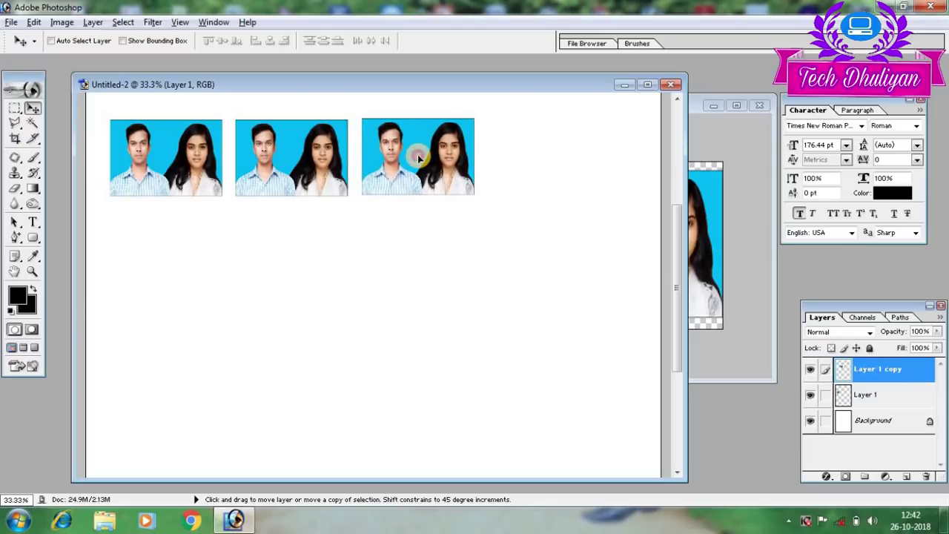
mouse_move(418, 158)
left_mouse_down()
mouse_move(165, 253)
mouse_move(291, 256)
left_mouse_up()
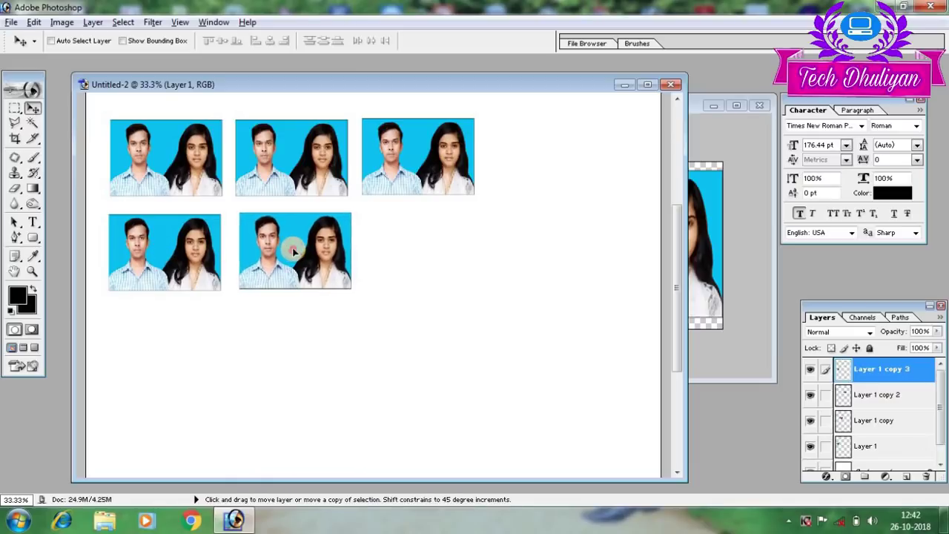
left_click_drag(291, 256, 418, 250)
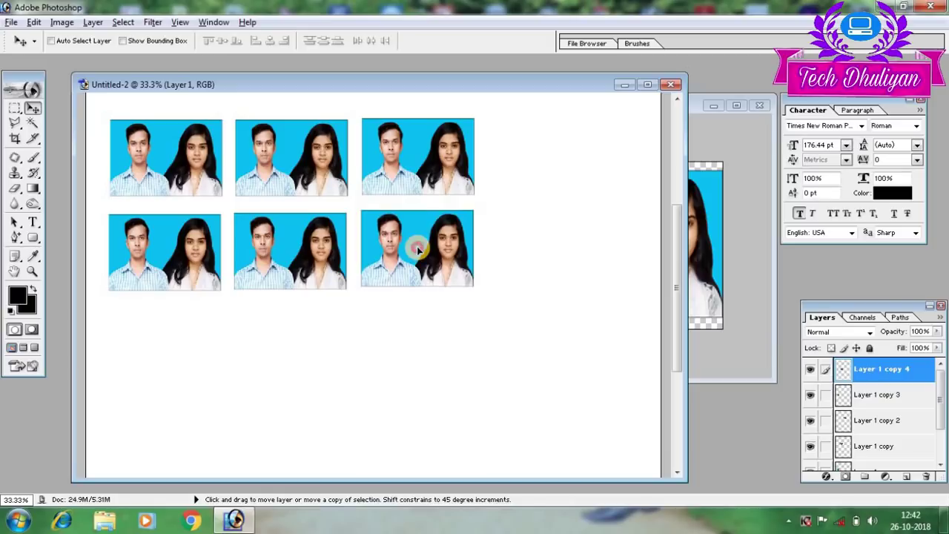
mouse_move(542, 212)
left_mouse_down()
mouse_move(546, 155)
mouse_move(549, 254)
mouse_move(165, 356)
left_mouse_up()
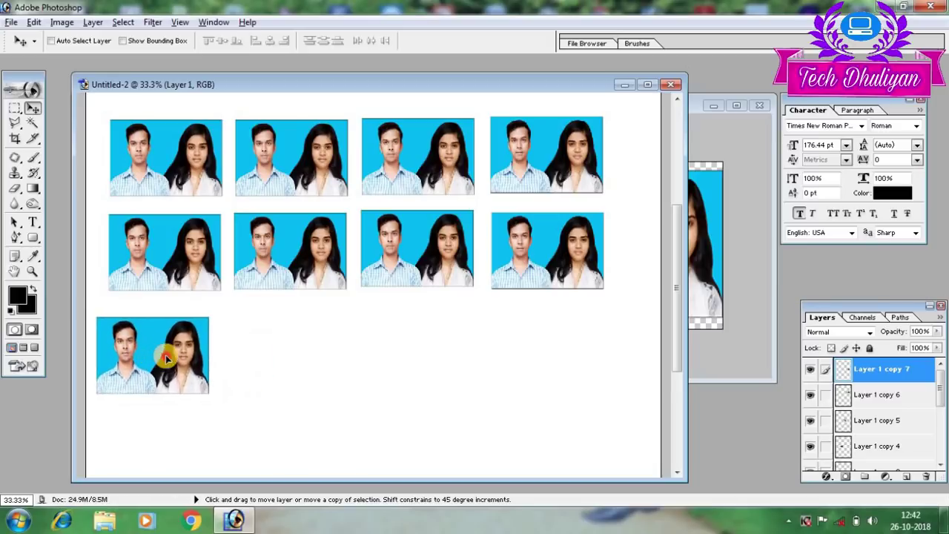
left_click_drag(165, 356, 549, 356)
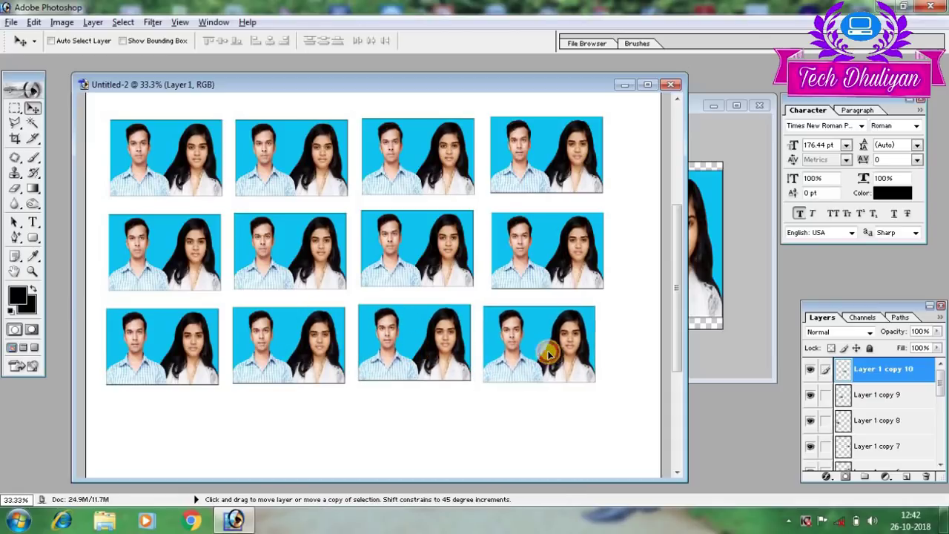
- Move the original photo window aside and bring the tiled A4 page to the front
left_click(731, 363)
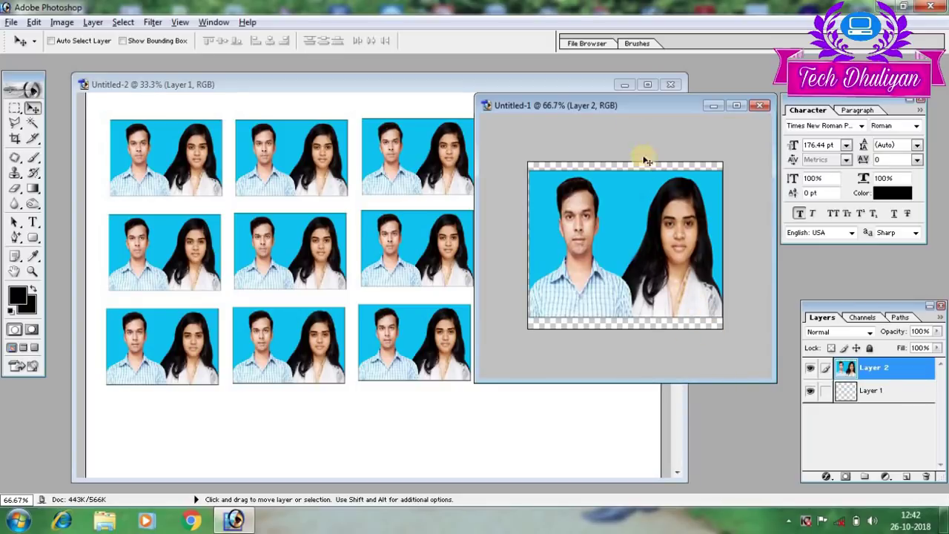
left_click_drag(625, 110, 650, 173)
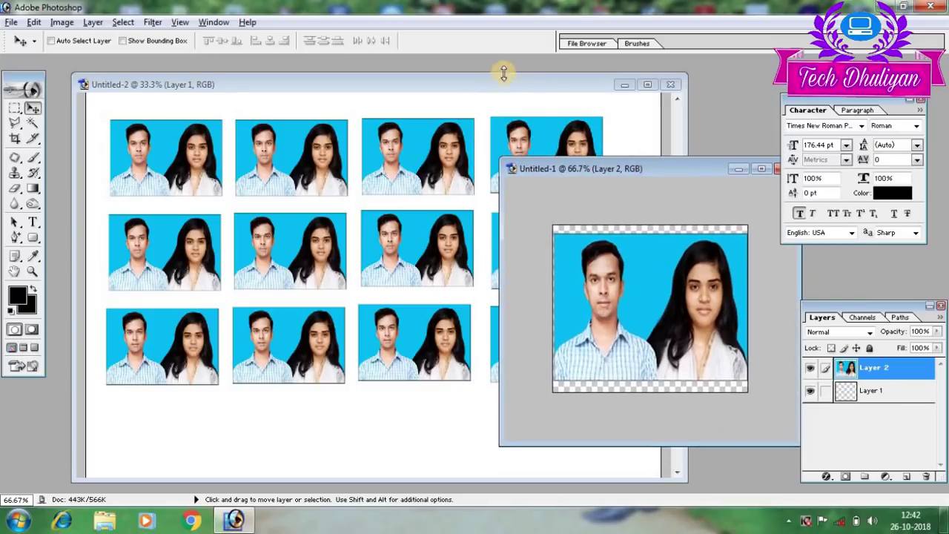
left_click(494, 84)
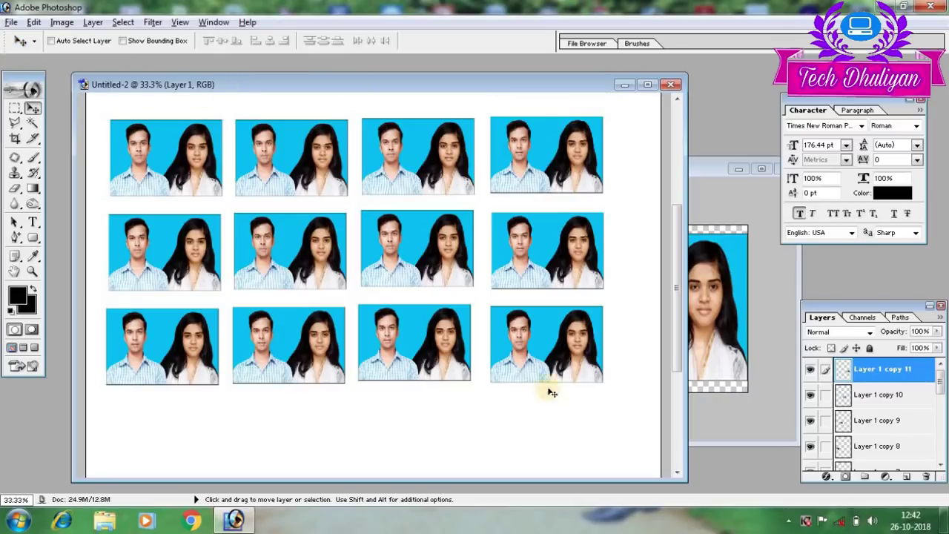
left_click(13, 22)
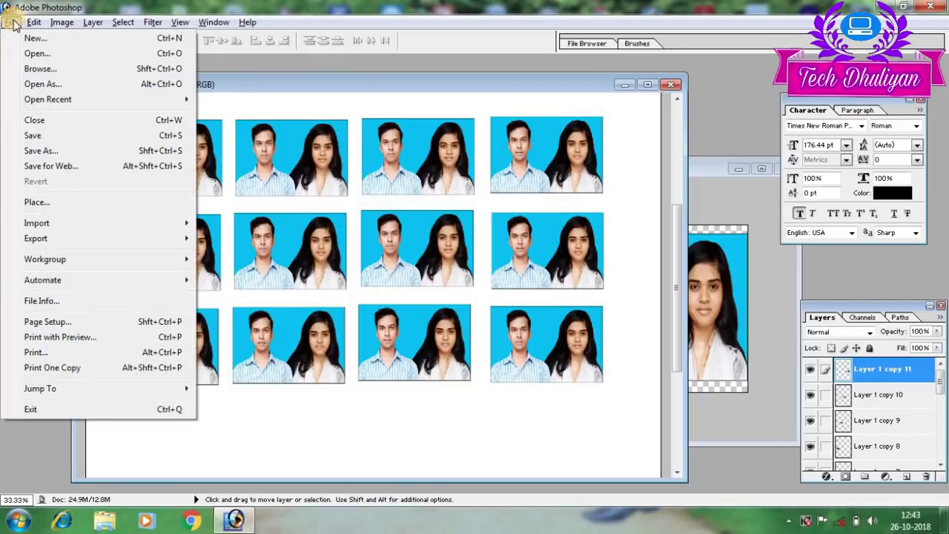
left_click(74, 338)
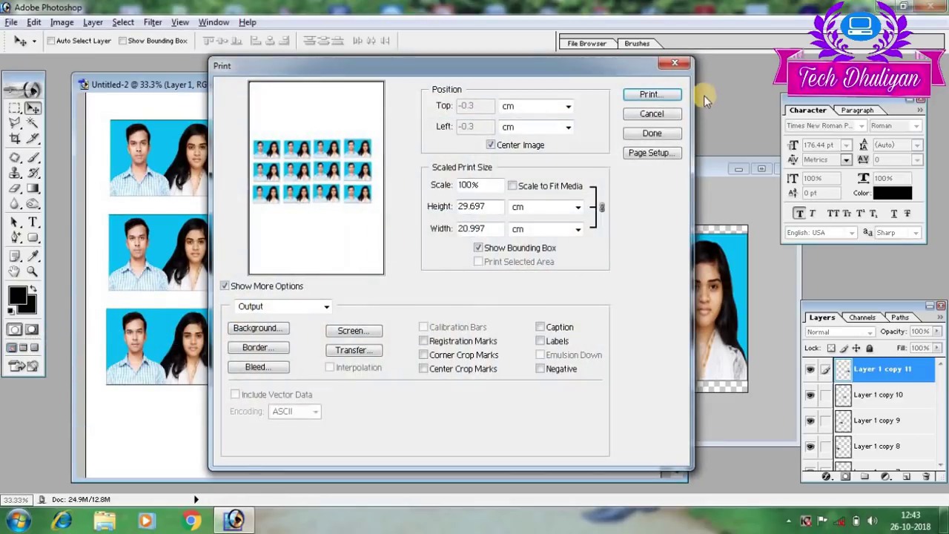
left_click(679, 65)
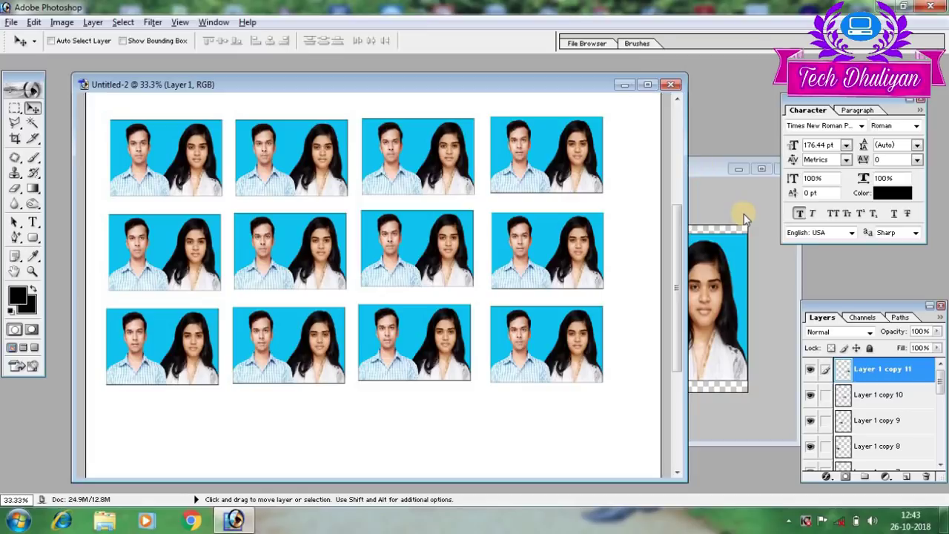
left_click(717, 206)
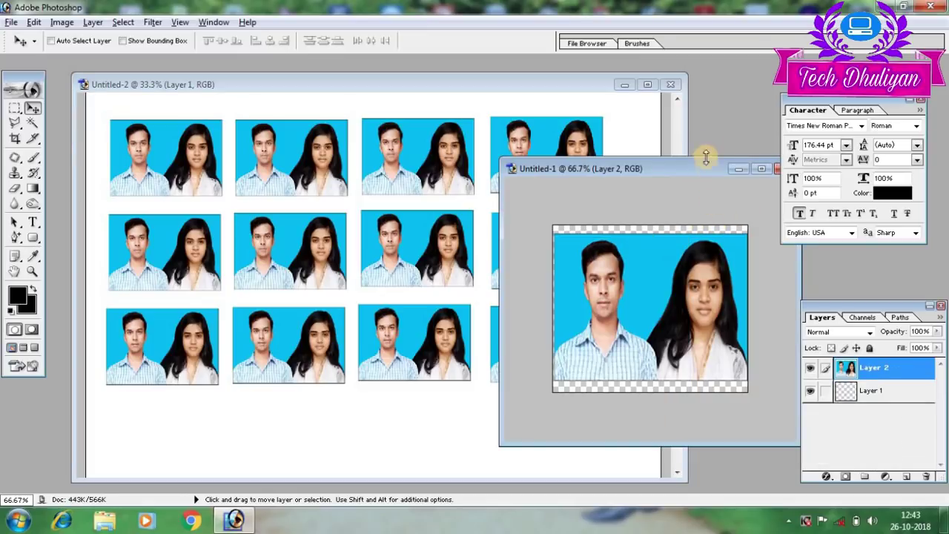
left_click(653, 136)
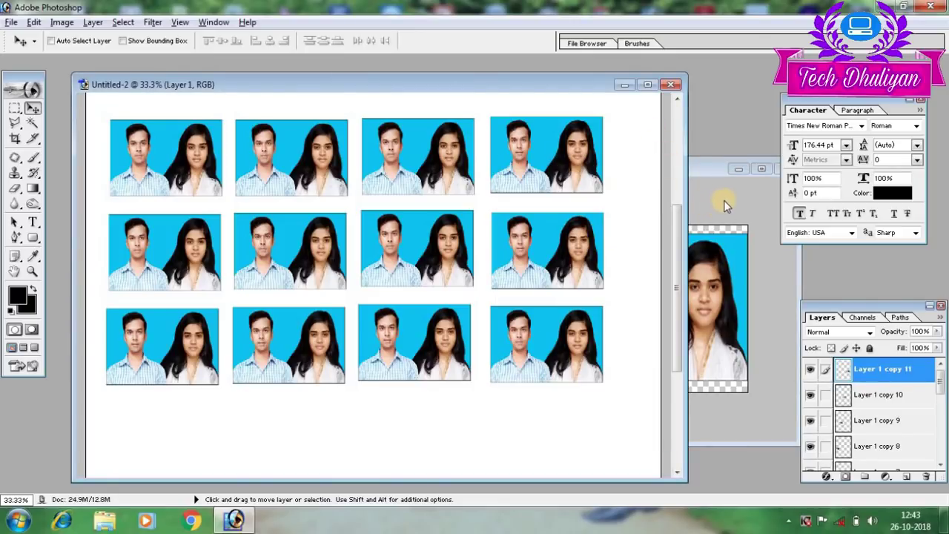